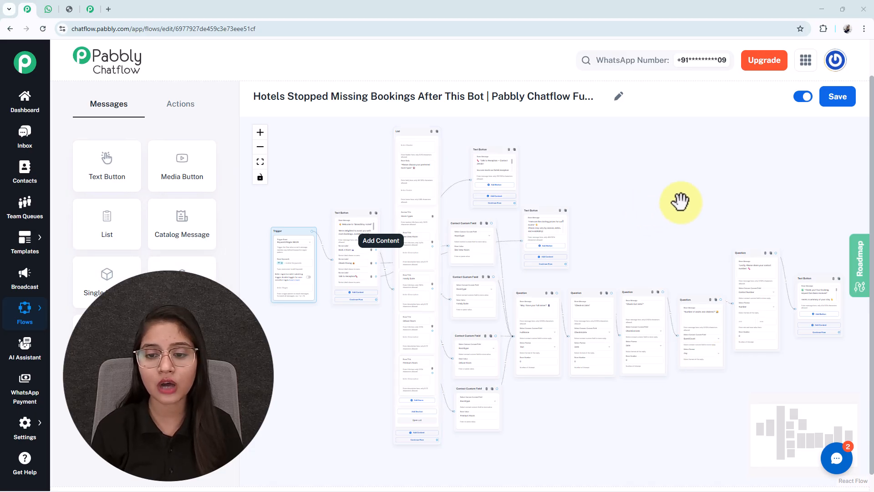
- Switch to WhatsApp Web and send "Hello" in the Any Business chat to trigger the hotel bot
{"action": "left_click", "coordinate": [48, 10]}
{"action": "left_click", "coordinate": [395, 470]}
{"action": "type", "text": "Hell"}
{"action": "key", "text": "Return"}
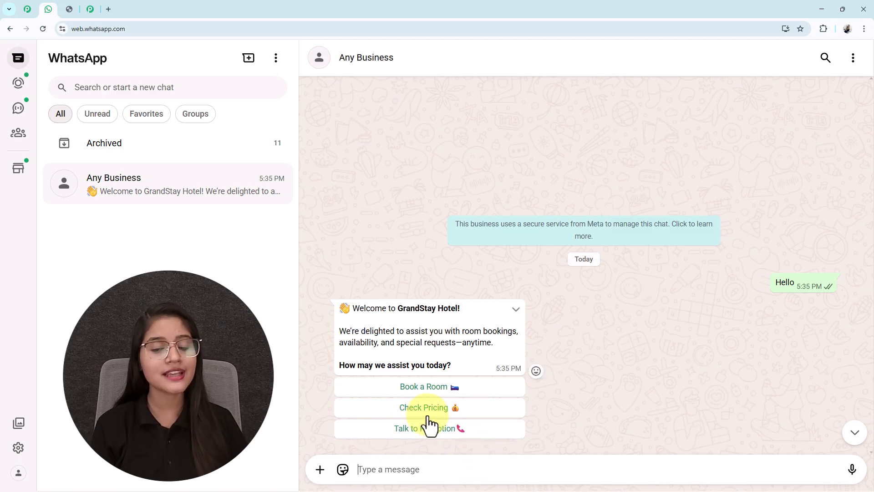
- Choose Book a Room in the bot's welcome message and submit Family Suite as the preferred room type
{"action": "left_click", "coordinate": [420, 387]}
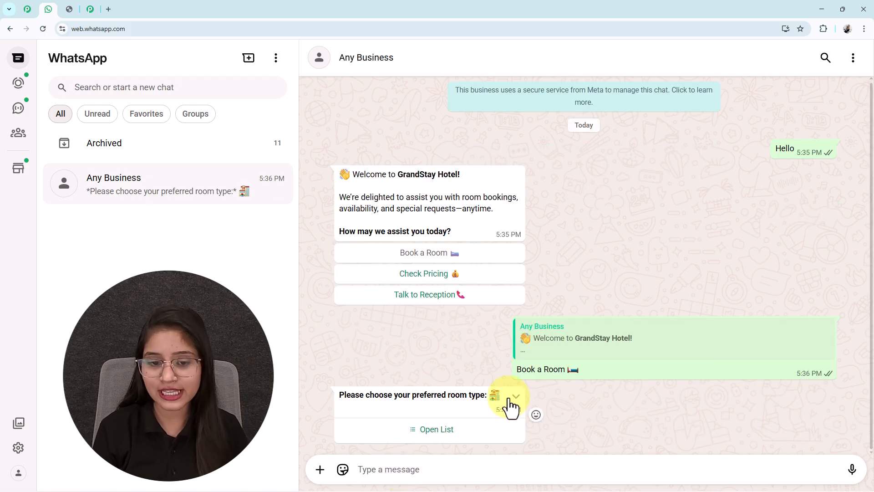
{"action": "left_click_drag", "start_coordinate": [491, 395], "coordinate": [331, 395]}
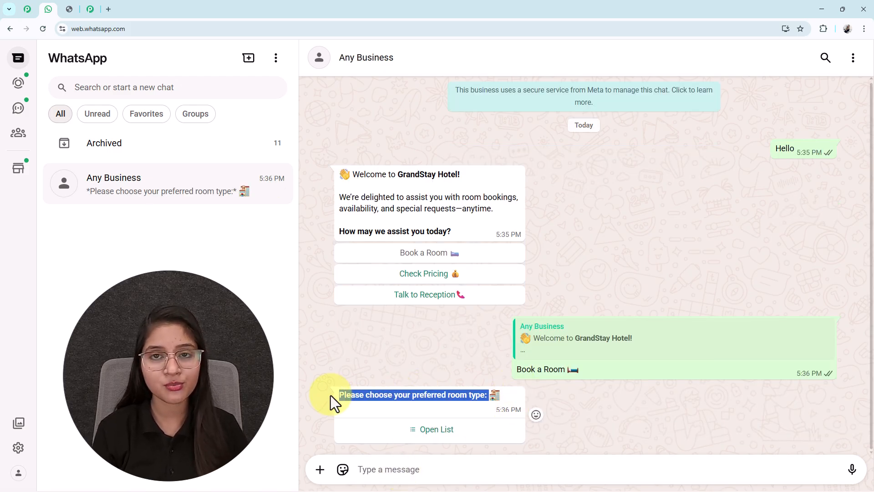
{"action": "left_click", "coordinate": [435, 430]}
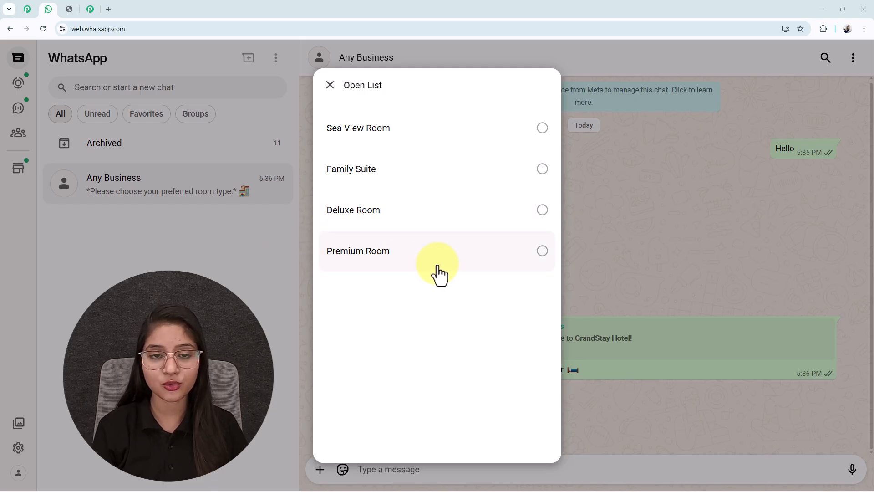
{"action": "left_click", "coordinate": [362, 166]}
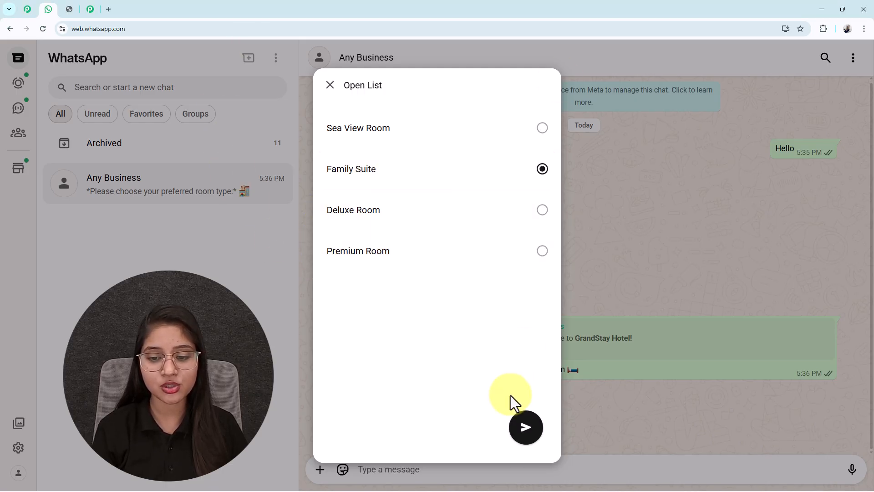
{"action": "left_click", "coordinate": [524, 428]}
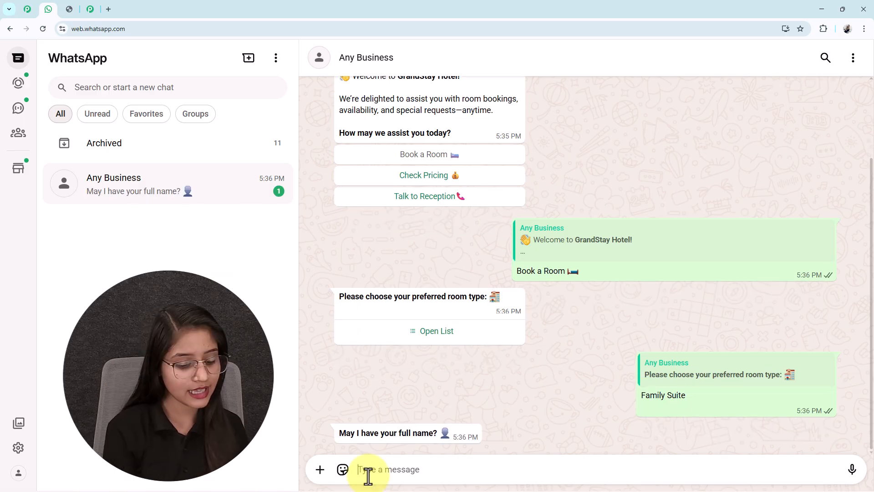
- Answer the bot's name question by sending the guest's full name
{"action": "type", "text": "Test User"}
{"action": "key", "text": "Return"}
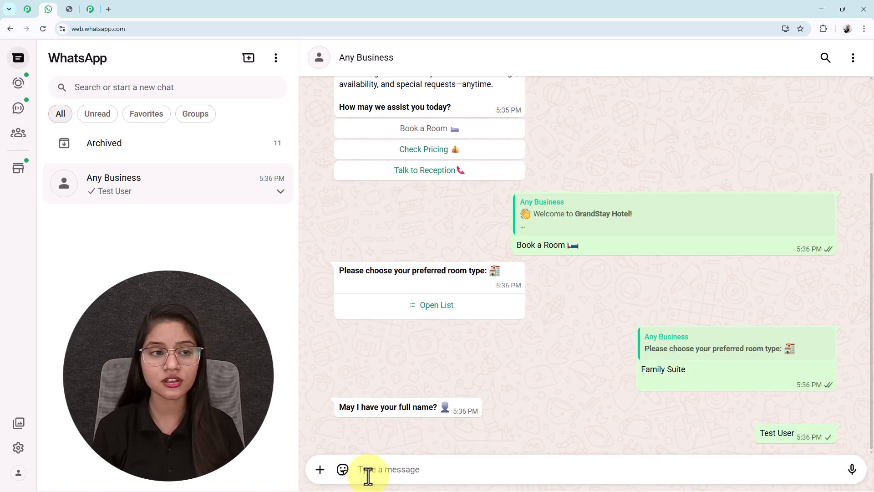
- Send 12/02/2026 as the check-in date and 28/02/2026 as the check-out date
{"action": "type", "text": "12/"}
{"action": "type", "text": "02/20"}
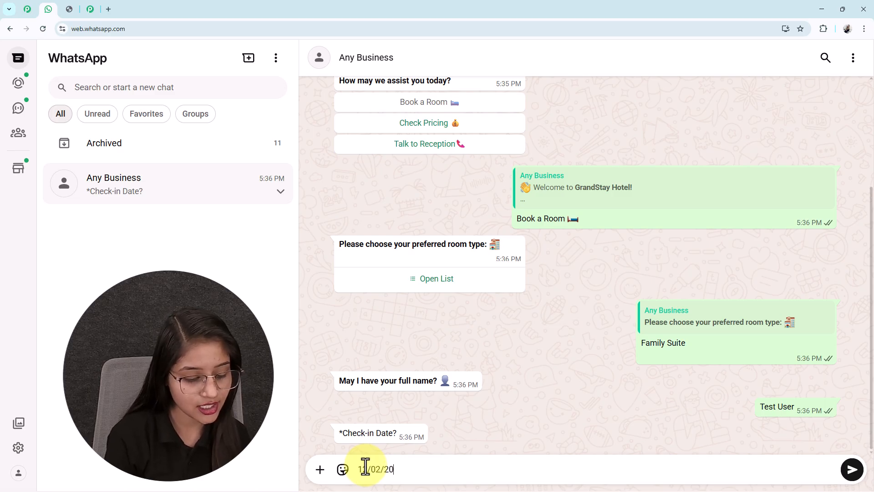
{"action": "type", "text": "26"}
{"action": "key", "text": "Return"}
{"action": "type", "text": "2"}
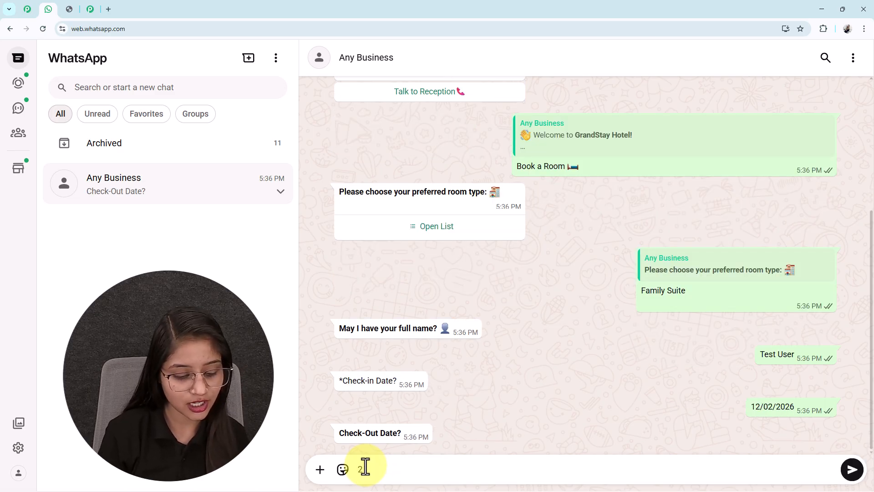
{"action": "type", "text": "8/02/2026"}
{"action": "key", "text": "Return"}
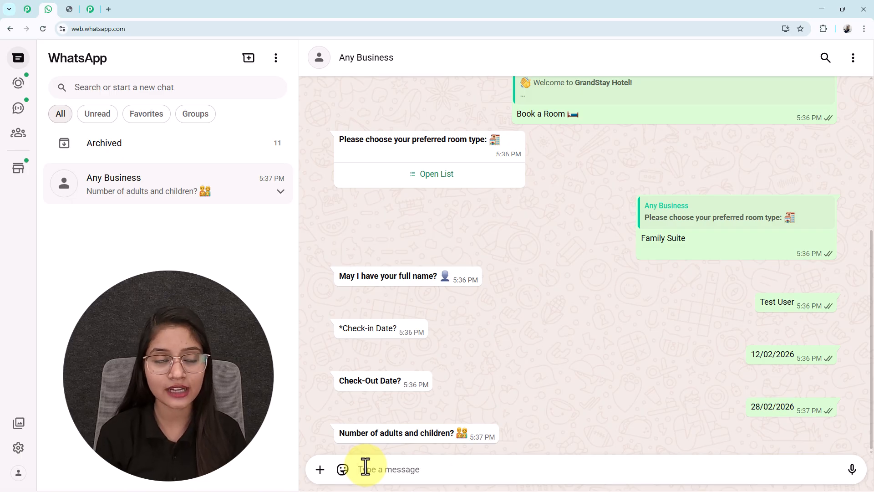
- Send "Adults - 2, Child - 4" as the guest count and reply with the guest's contact number
{"action": "type", "text": "a"}
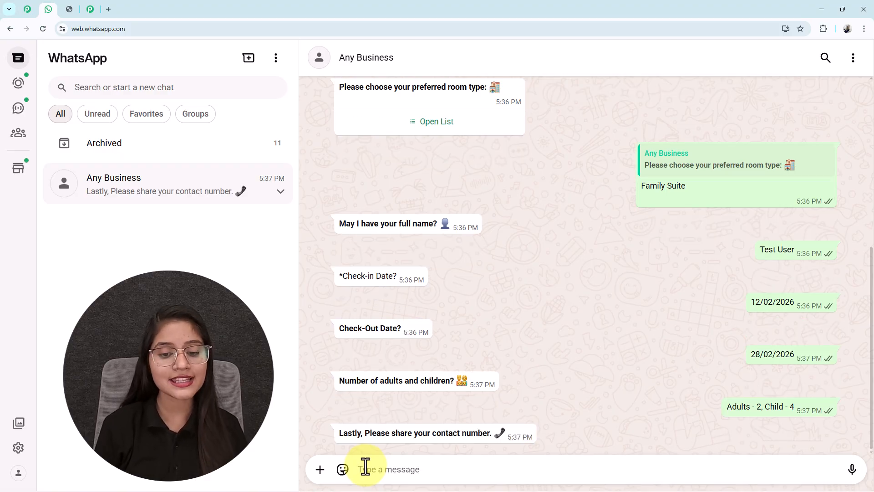
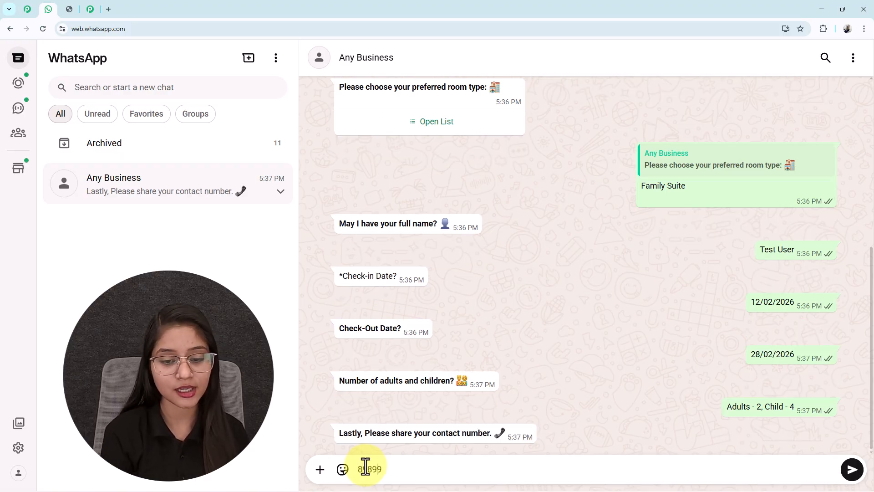
{"action": "key", "text": "Return"}
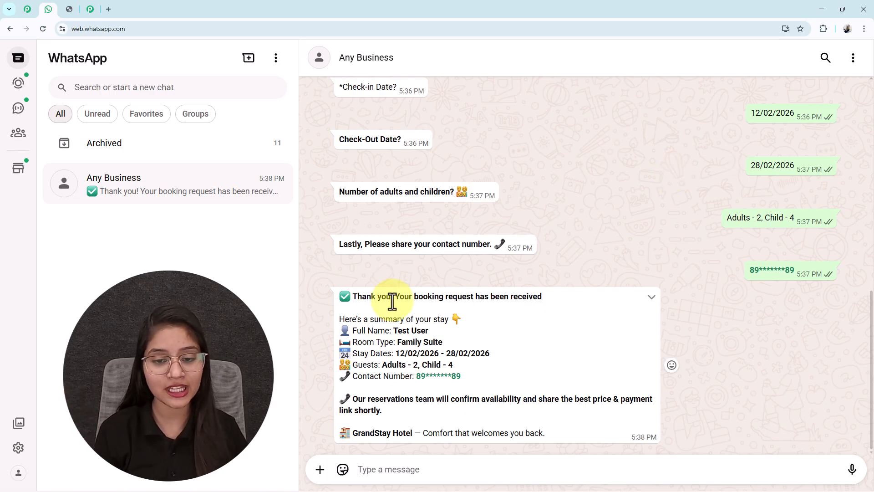
- Compare the name, room type, stay dates, guests and contact number in the booking summary with the answers given in the chat
{"action": "left_click_drag", "start_coordinate": [444, 343], "coordinate": [397, 331]}
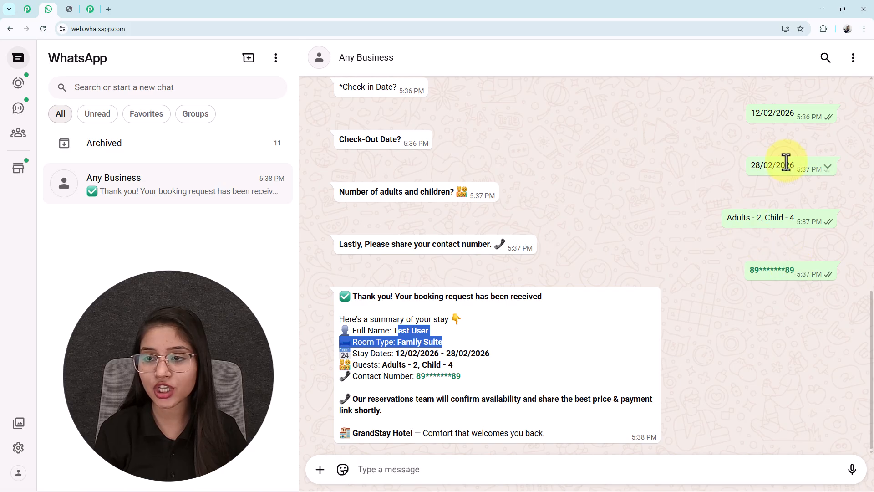
{"action": "scroll", "coordinate": [787, 161], "scroll_direction": "up", "scroll_amount": 2}
{"action": "left_click_drag", "start_coordinate": [792, 150], "coordinate": [692, 170]}
{"action": "scroll", "coordinate": [618, 290], "scroll_direction": "down", "scroll_amount": 1}
{"action": "scroll", "coordinate": [617, 290], "scroll_direction": "down", "scroll_amount": 2}
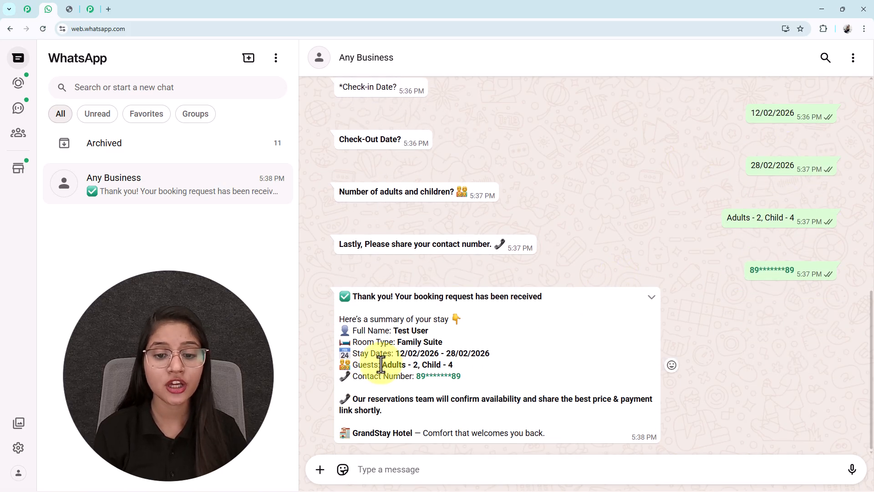
{"action": "left_click_drag", "start_coordinate": [443, 342], "coordinate": [391, 345]}
{"action": "scroll", "coordinate": [683, 137], "scroll_direction": "up", "scroll_amount": 4}
{"action": "left_click_drag", "start_coordinate": [691, 180], "coordinate": [638, 182]}
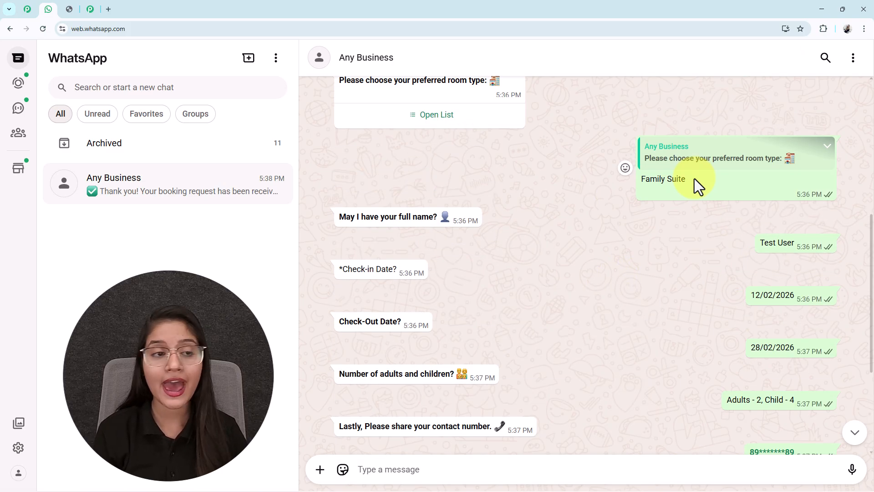
{"action": "scroll", "coordinate": [630, 181], "scroll_direction": "down", "scroll_amount": 4}
{"action": "left_click_drag", "start_coordinate": [491, 354], "coordinate": [554, 362]}
{"action": "left_click", "coordinate": [367, 336]}
{"action": "left_click", "coordinate": [450, 378]}
{"action": "left_click_drag", "start_coordinate": [405, 378], "coordinate": [390, 379]}
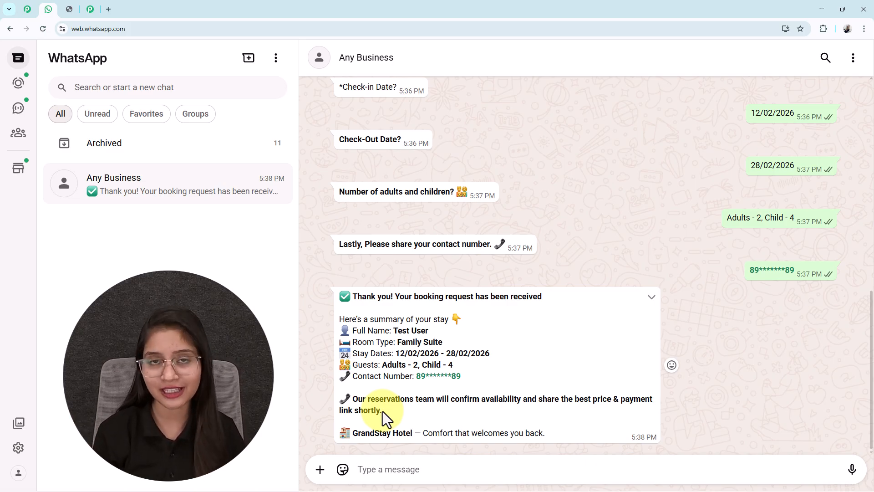
- Request Check Pricing and Talk to Reception from the options in the bot's welcome message
{"action": "scroll", "coordinate": [383, 411], "scroll_direction": "up", "scroll_amount": 15}
{"action": "left_click", "coordinate": [402, 283]}
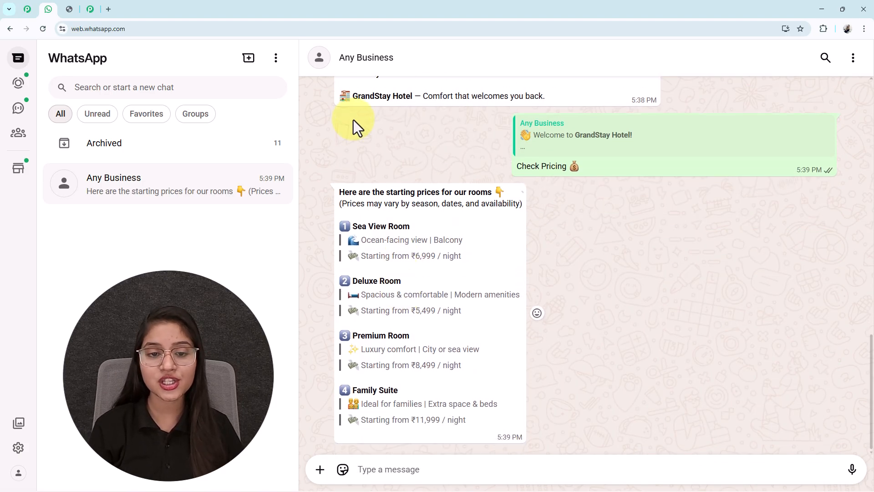
{"action": "scroll", "coordinate": [458, 334], "scroll_direction": "up", "scroll_amount": 10}
{"action": "scroll", "coordinate": [457, 335], "scroll_direction": "up", "scroll_amount": 2}
{"action": "left_click", "coordinate": [441, 296]}
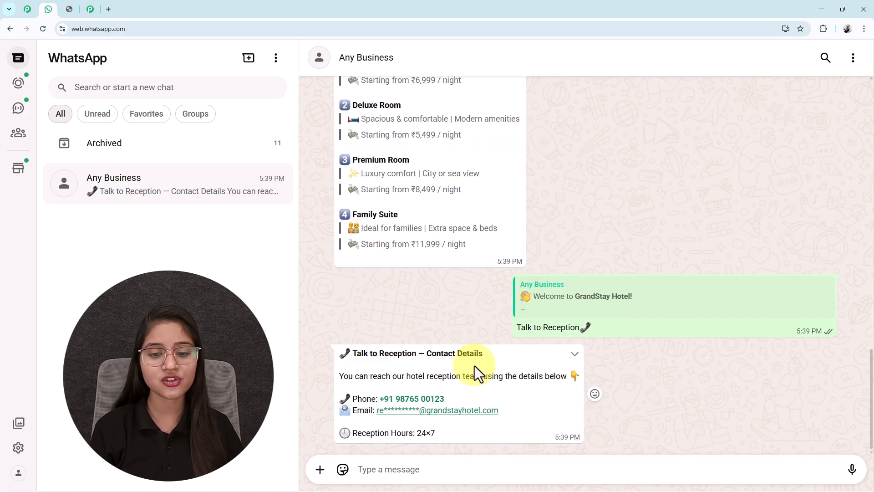
- Examine the reception contact details, the room price list and the earlier booking questions in the chat
{"action": "left_click_drag", "start_coordinate": [485, 354], "coordinate": [352, 354]}
{"action": "scroll", "coordinate": [579, 379], "scroll_direction": "up", "scroll_amount": 10}
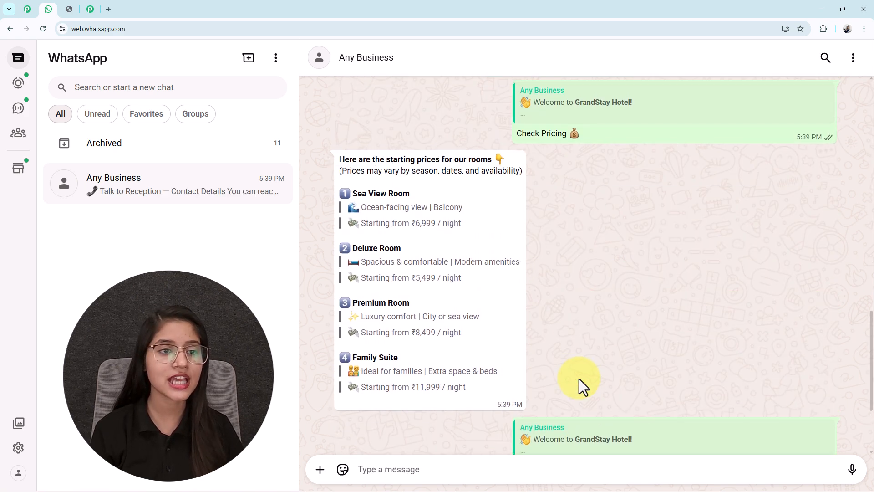
{"action": "scroll", "coordinate": [579, 379], "scroll_direction": "up", "scroll_amount": 8}
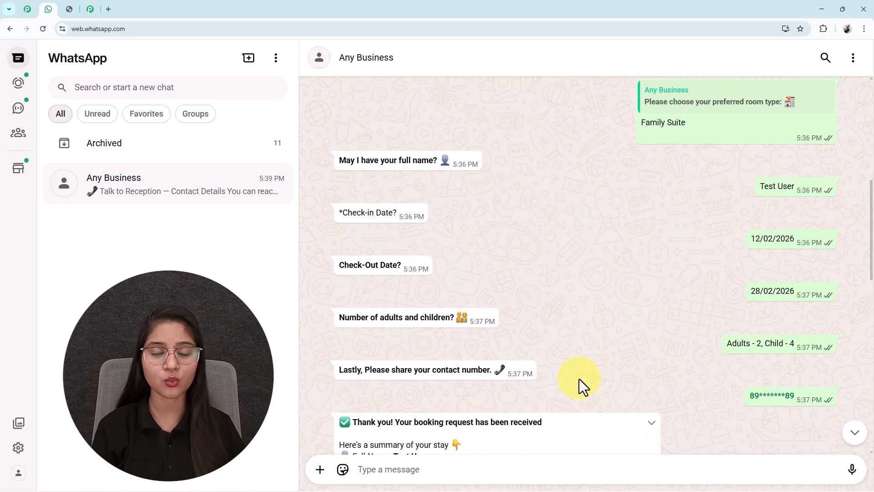
{"action": "scroll", "coordinate": [579, 379], "scroll_direction": "down", "scroll_amount": 5}
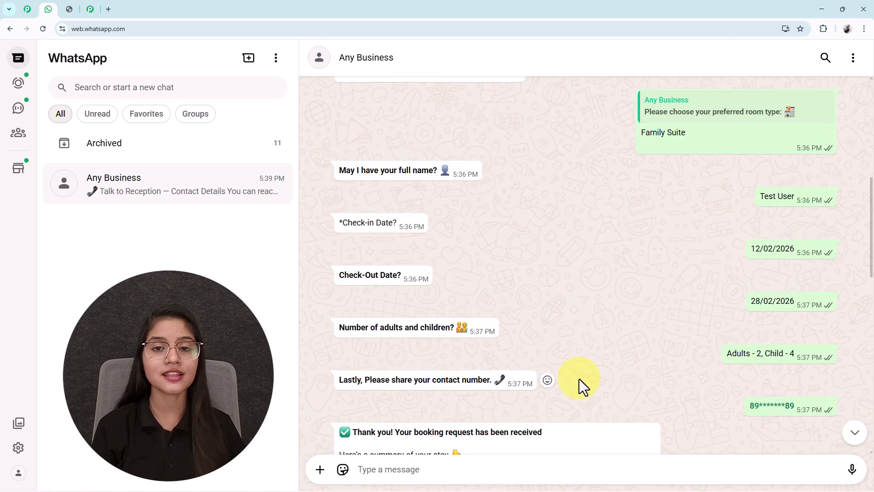
{"action": "scroll", "coordinate": [579, 379], "scroll_direction": "up", "scroll_amount": 6}
{"action": "scroll", "coordinate": [579, 379], "scroll_direction": "down", "scroll_amount": 8}
{"action": "scroll", "coordinate": [579, 379], "scroll_direction": "down", "scroll_amount": 12}
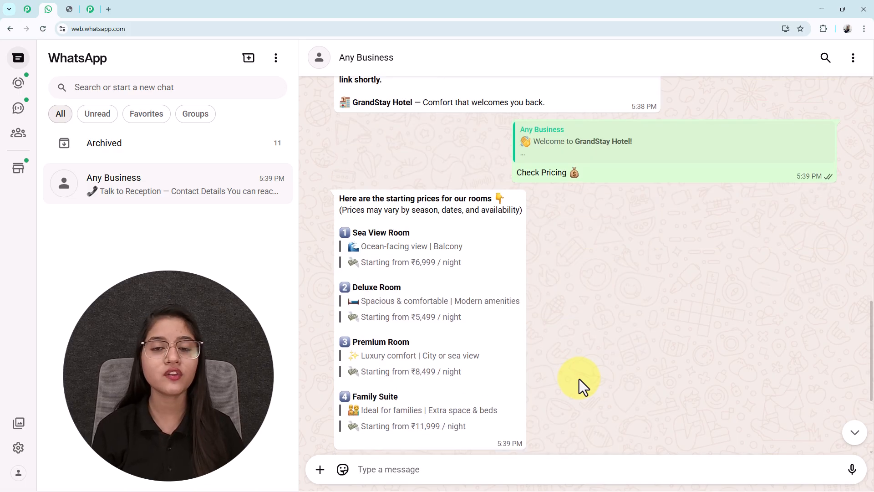
{"action": "scroll", "coordinate": [579, 379], "scroll_direction": "up", "scroll_amount": 8}
{"action": "scroll", "coordinate": [579, 379], "scroll_direction": "up", "scroll_amount": 5}
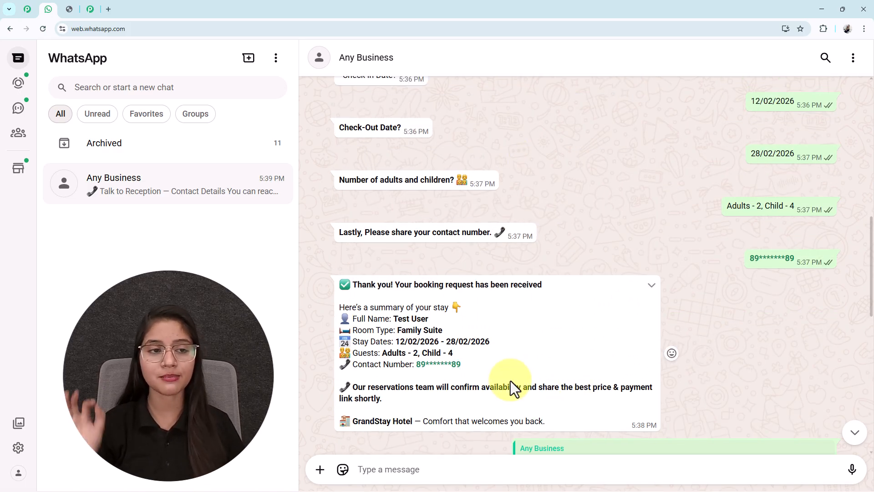
{"action": "scroll", "coordinate": [510, 381], "scroll_direction": "up", "scroll_amount": 10}
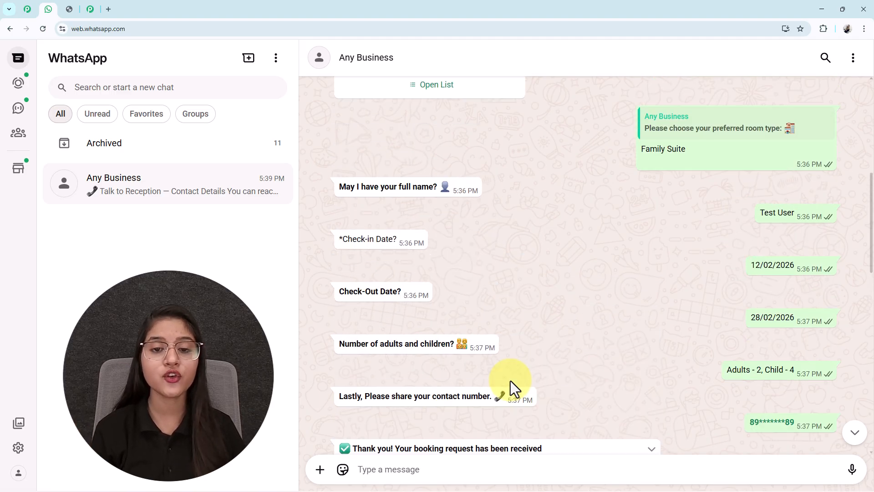
{"action": "scroll", "coordinate": [510, 381], "scroll_direction": "up", "scroll_amount": 2}
{"action": "scroll", "coordinate": [510, 381], "scroll_direction": "down", "scroll_amount": 15}
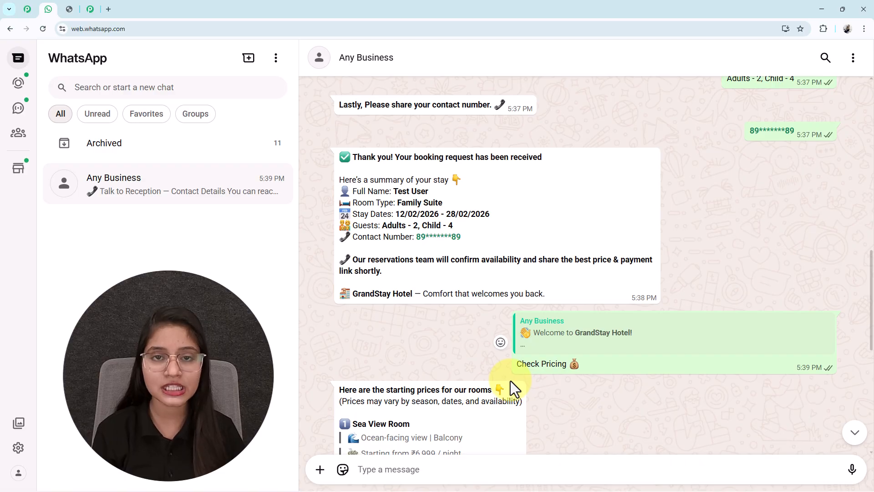
- Examine the Pabbly subscription discount coupon image open in another browser tab
{"action": "left_click", "coordinate": [68, 10]}
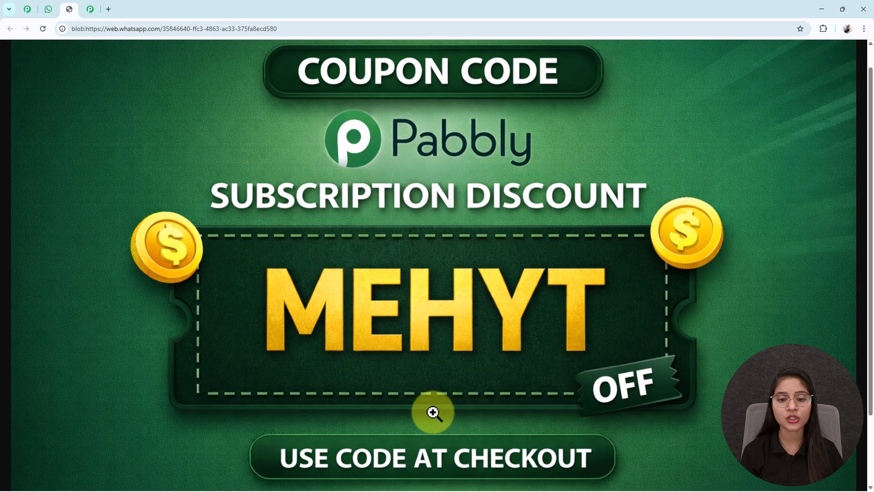
{"action": "scroll", "coordinate": [433, 412], "scroll_direction": "down", "scroll_amount": 1}
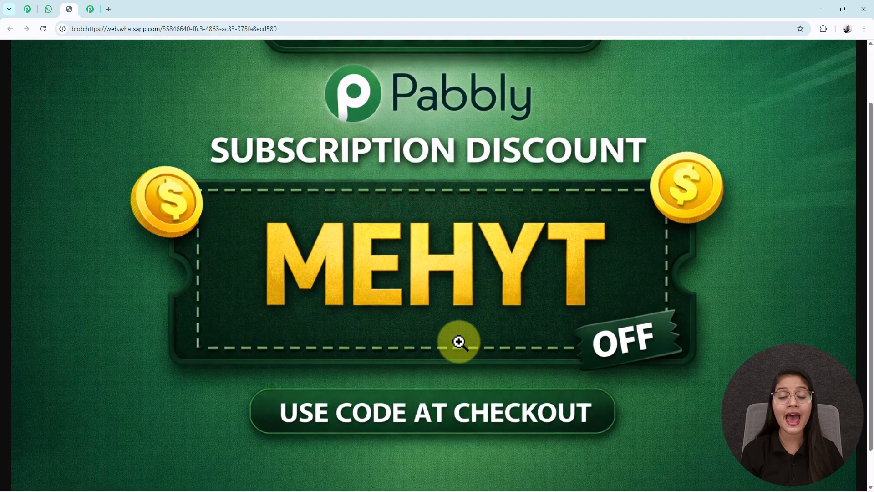
{"action": "scroll", "coordinate": [398, 380], "scroll_direction": "up", "scroll_amount": 1}
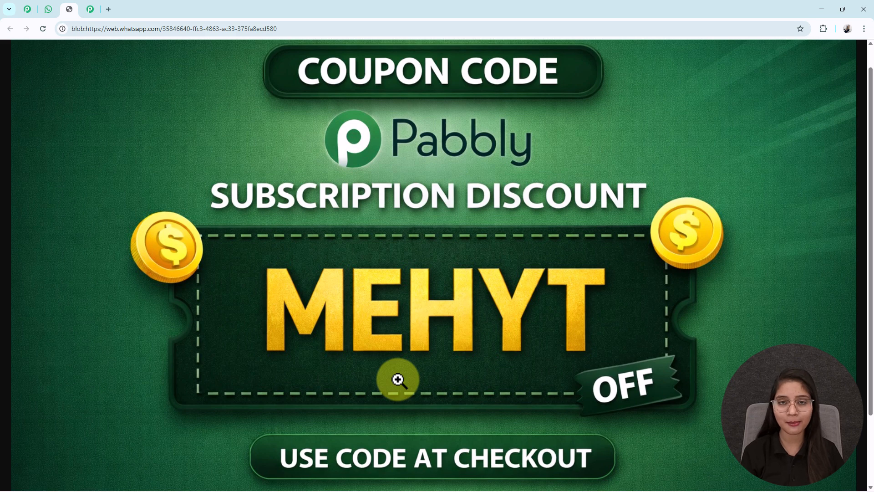
- Return to the WhatsApp chat and review the whole bot conversation from the welcome options to the pricing reply
{"action": "left_click", "coordinate": [53, 10]}
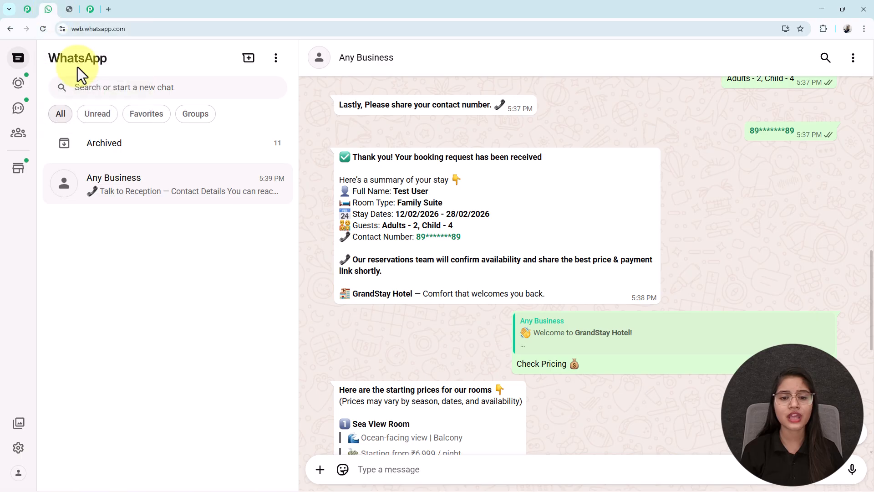
{"action": "scroll", "coordinate": [537, 311], "scroll_direction": "up", "scroll_amount": 6}
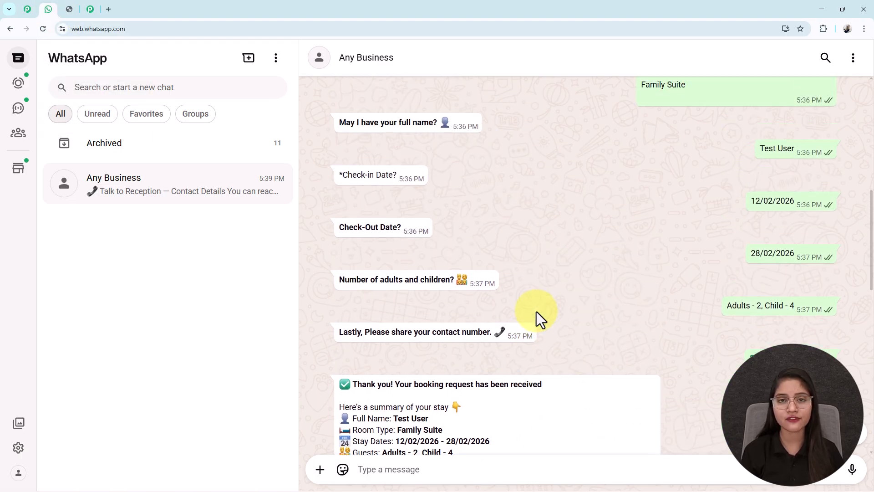
{"action": "scroll", "coordinate": [536, 311], "scroll_direction": "down", "scroll_amount": 8}
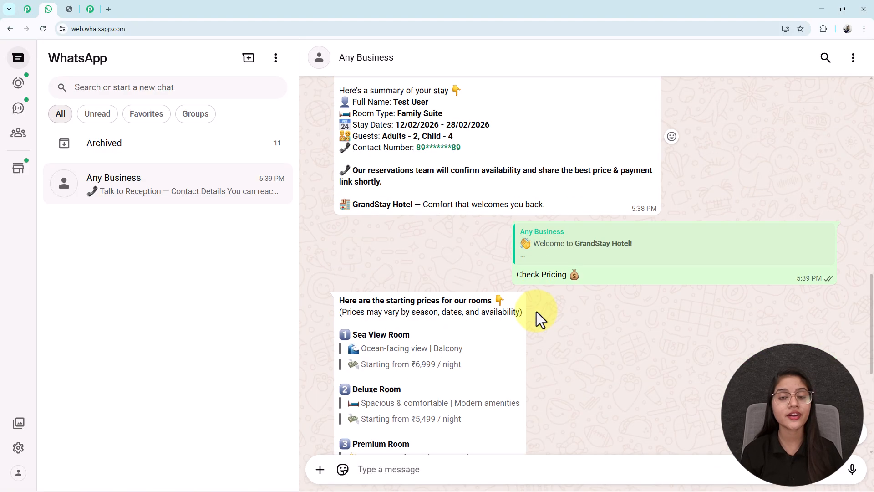
{"action": "scroll", "coordinate": [536, 312], "scroll_direction": "down", "scroll_amount": 5}
{"action": "scroll", "coordinate": [536, 311], "scroll_direction": "up", "scroll_amount": 9}
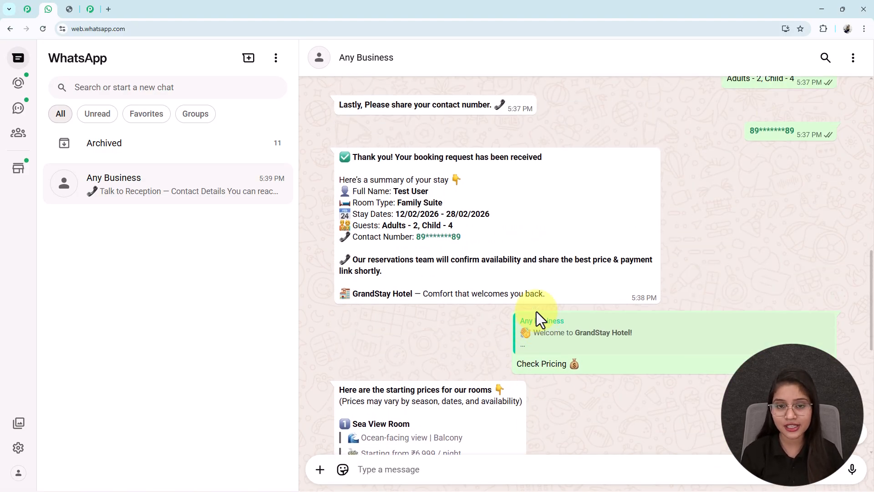
{"action": "scroll", "coordinate": [537, 312], "scroll_direction": "up", "scroll_amount": 9}
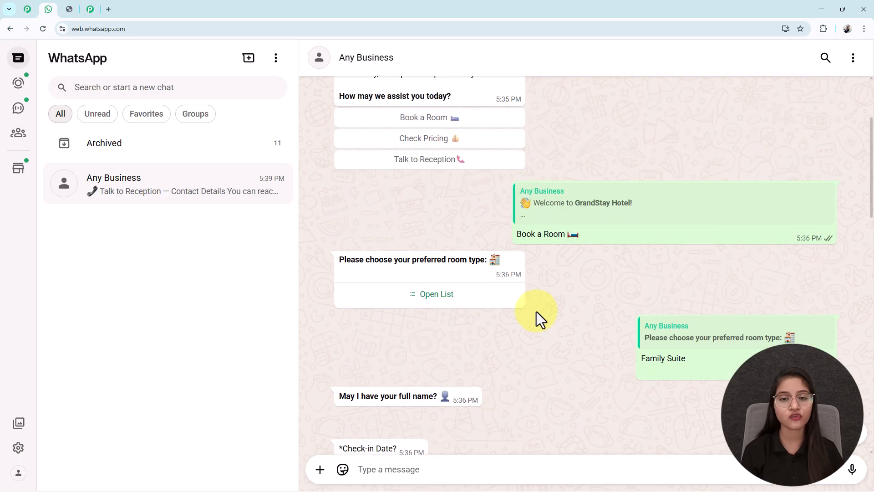
{"action": "scroll", "coordinate": [537, 311], "scroll_direction": "up", "scroll_amount": 3}
{"action": "scroll", "coordinate": [536, 312], "scroll_direction": "down", "scroll_amount": 15}
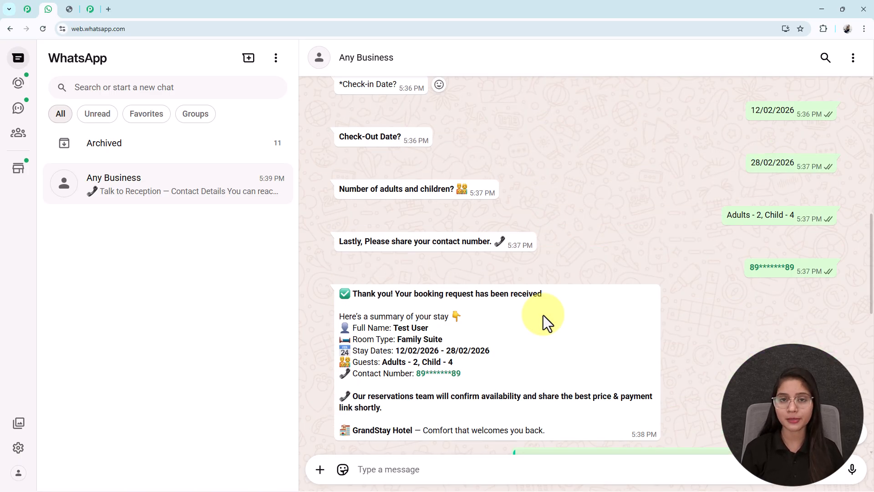
- Review the reception contact details and the room pricing reply in the chat
{"action": "scroll", "coordinate": [543, 315], "scroll_direction": "down", "scroll_amount": 2}
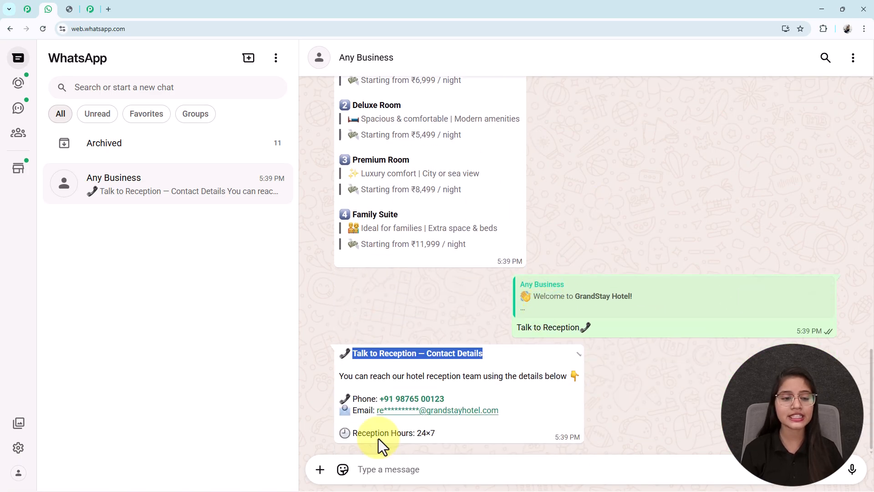
{"action": "scroll", "coordinate": [436, 346], "scroll_direction": "up", "scroll_amount": 3}
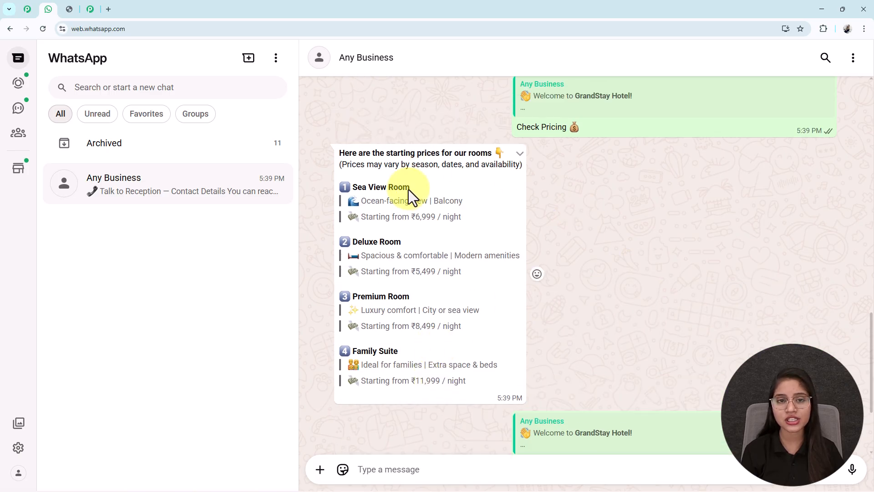
- Open pabbly.com/chatflow in a new browser tab, dismiss the Republic Day offer and sign in to the Pabbly account
{"action": "left_click", "coordinate": [109, 10]}
{"action": "type", "text": "pa"}
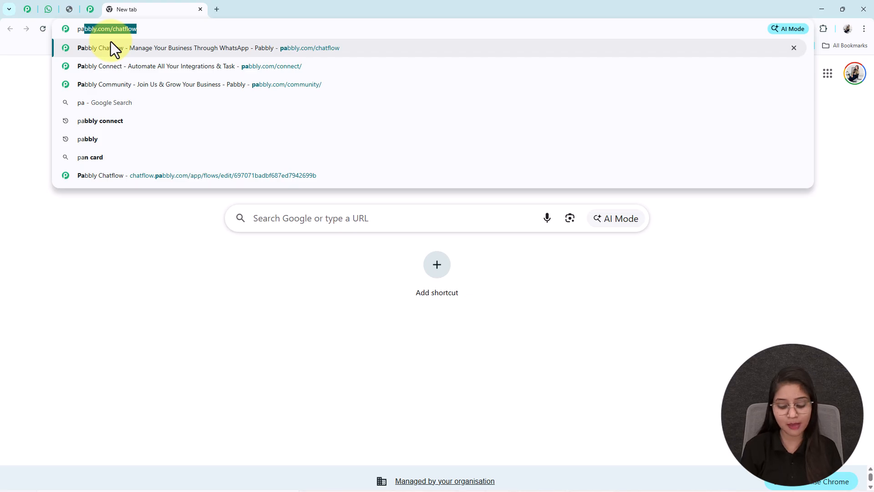
{"action": "key", "text": "Return"}
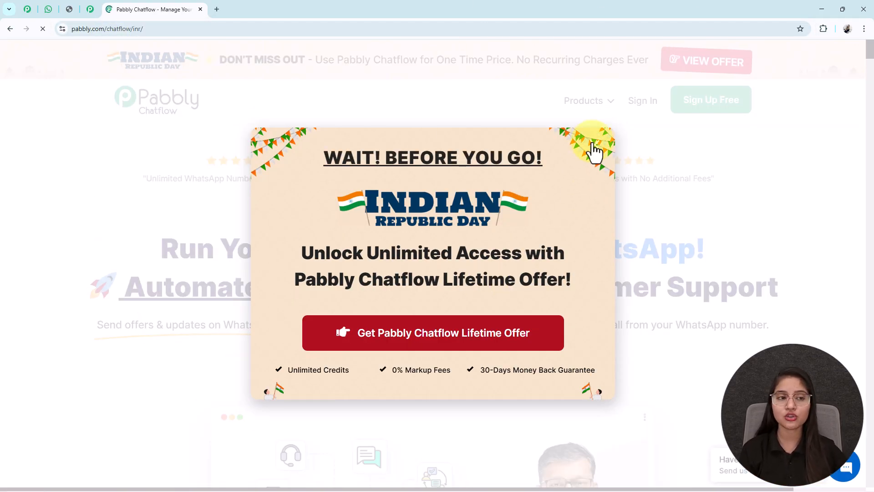
{"action": "left_click", "coordinate": [597, 151]}
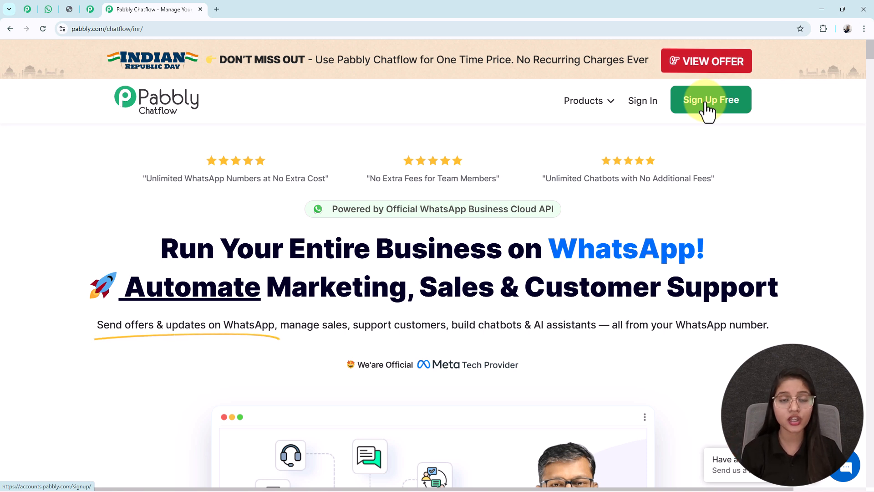
{"action": "left_click", "coordinate": [642, 103]}
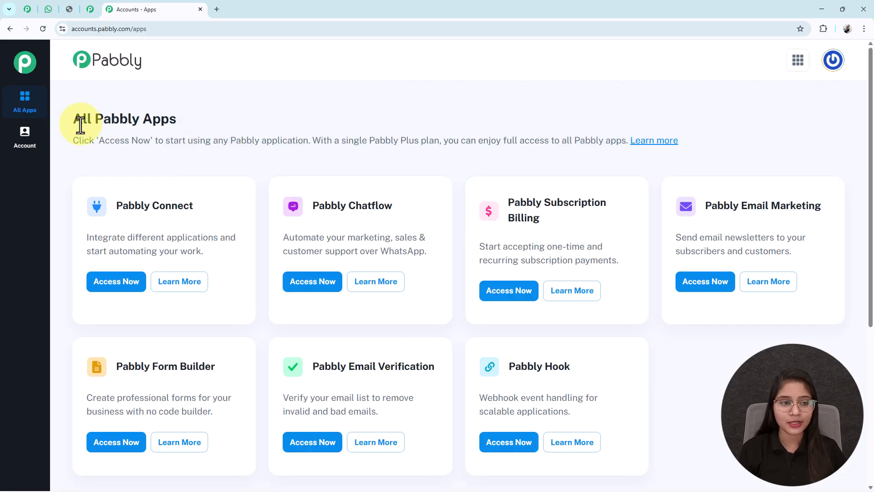
- Access Pabbly Chatflow from the list of all Pabbly apps and look over its dashboard
{"action": "left_click_drag", "start_coordinate": [177, 120], "coordinate": [61, 127]}
{"action": "left_click_drag", "start_coordinate": [400, 205], "coordinate": [297, 207]}
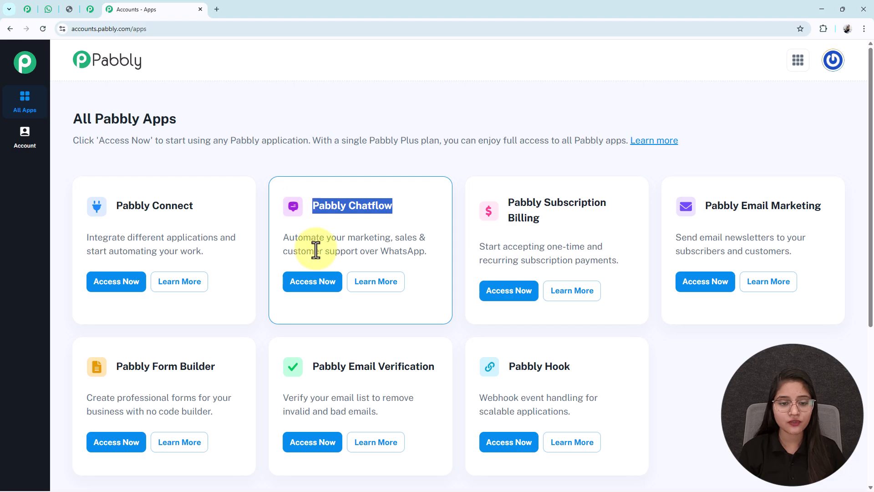
{"action": "left_click", "coordinate": [317, 286]}
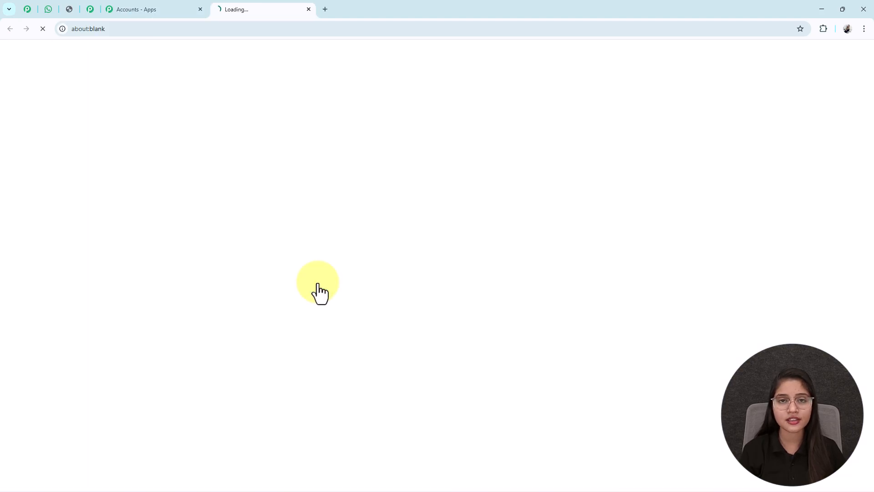
{"action": "scroll", "coordinate": [318, 286], "scroll_direction": "down", "scroll_amount": 4}
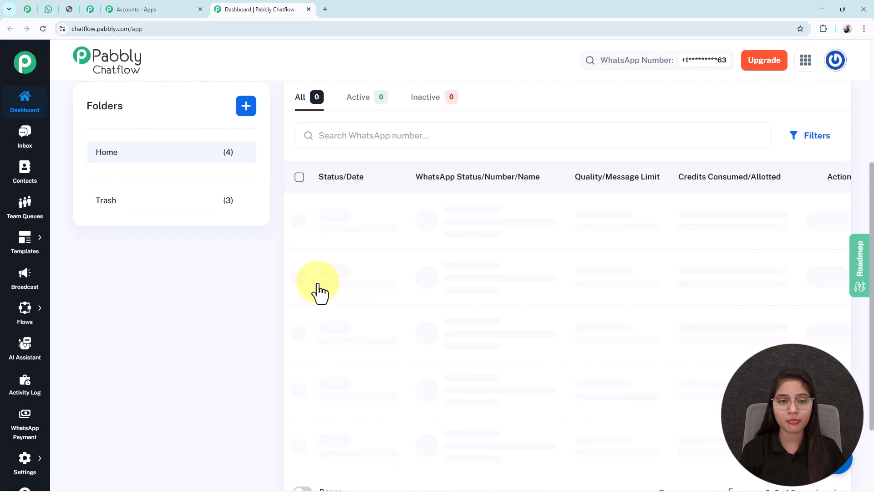
{"action": "scroll", "coordinate": [317, 283], "scroll_direction": "up", "scroll_amount": 4}
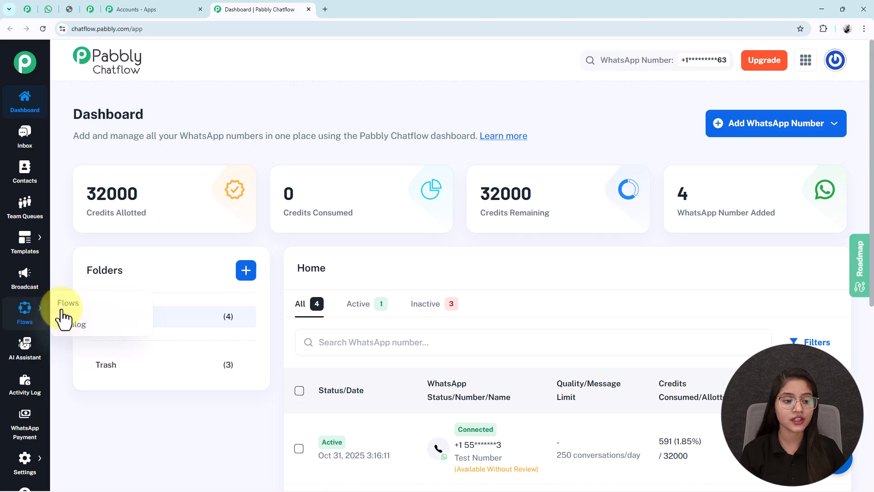
- Open the Flow Builder and add a new flow
{"action": "left_click", "coordinate": [68, 303]}
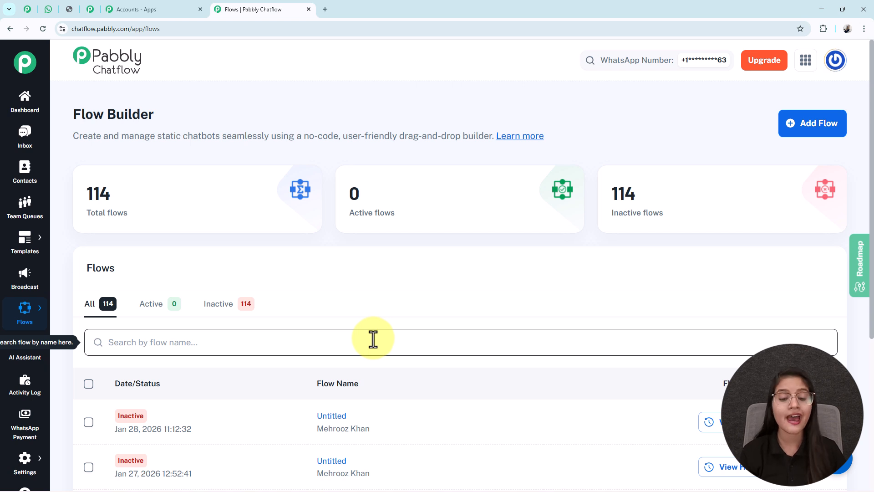
{"action": "left_click", "coordinate": [809, 135]}
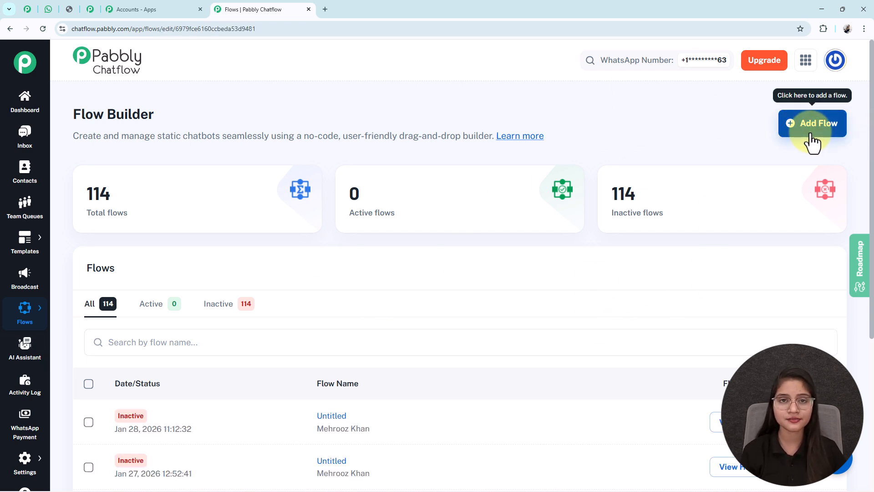
{"action": "left_click_drag", "start_coordinate": [338, 205], "coordinate": [336, 179]}
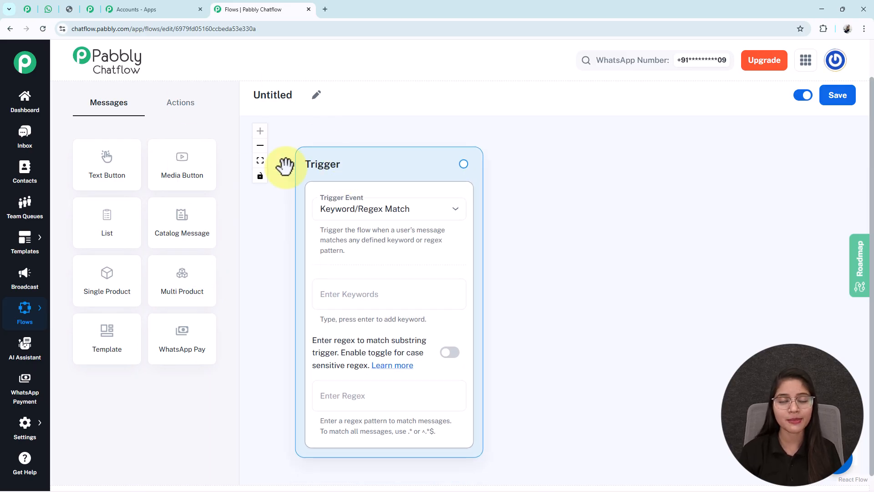
- Rename the untitled flow as "Hotels Stopped Missing Bookings After This Bot | Pabbly Chatflow Full Setup 🔥"
{"action": "left_click", "coordinate": [318, 98]}
{"action": "left_click_drag", "start_coordinate": [313, 94], "coordinate": [234, 102]}
{"action": "key", "text": "ctrl+v"}
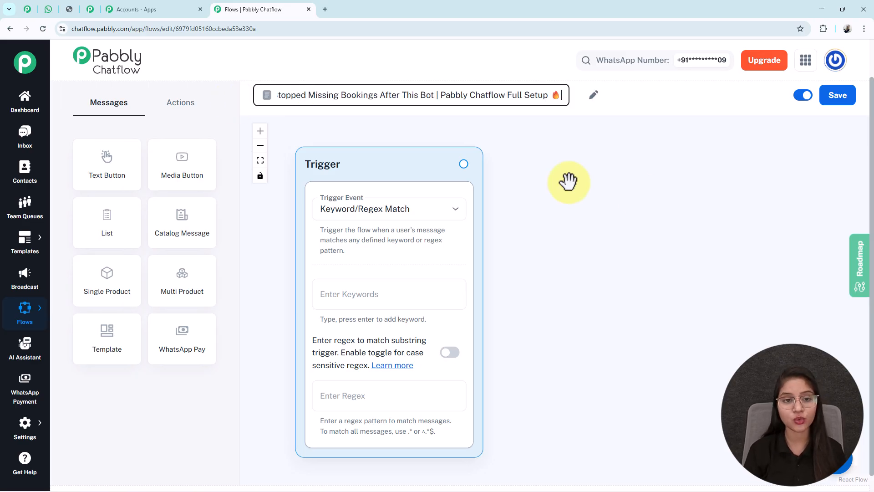
{"action": "left_click", "coordinate": [641, 193]}
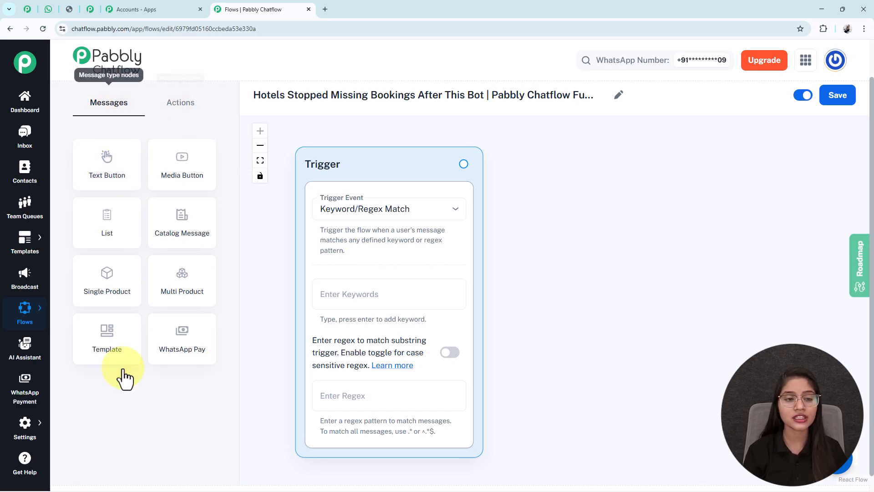
- Look over the available action and message blocks and save the flow
{"action": "left_click", "coordinate": [162, 109]}
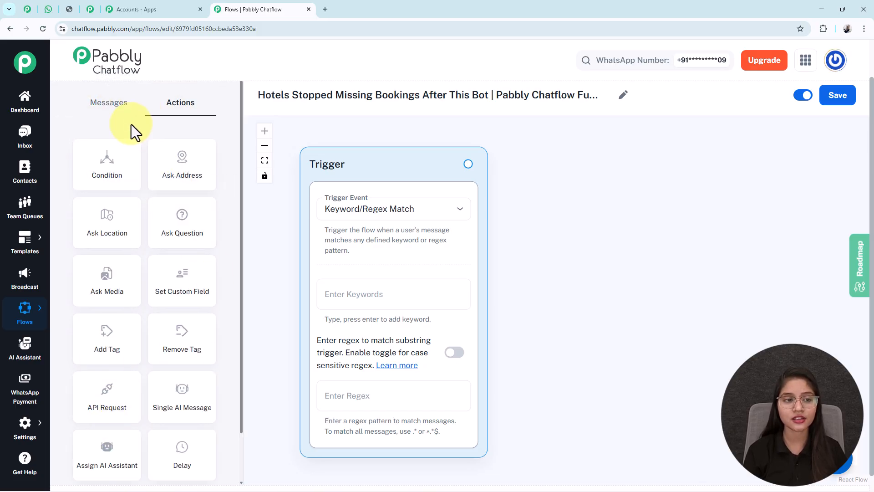
{"action": "left_click", "coordinate": [118, 109]}
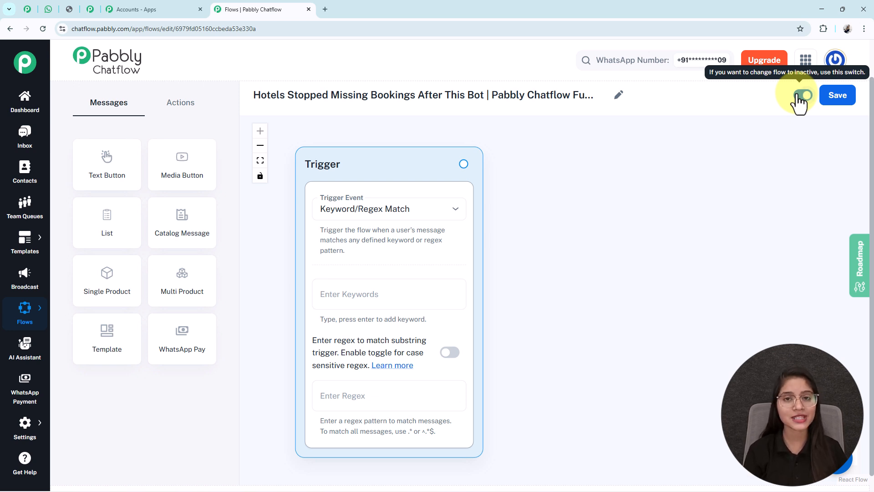
{"action": "left_click", "coordinate": [840, 97]}
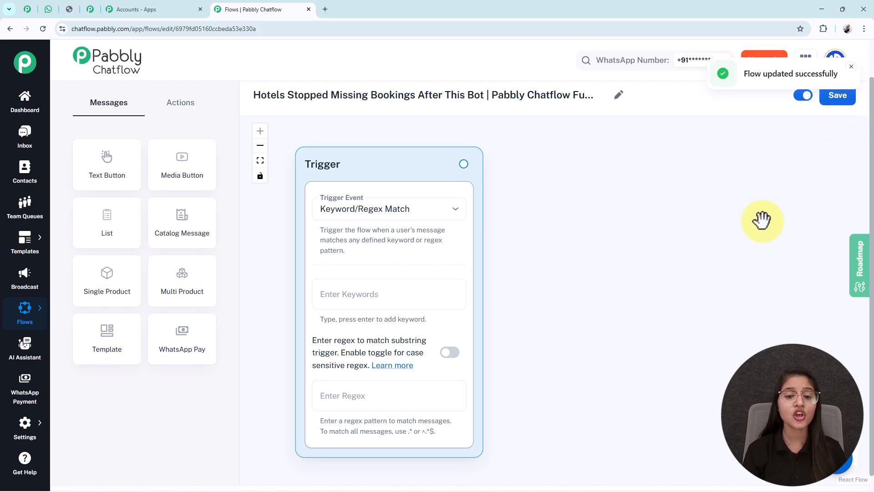
- Set the trigger event to Keyword/Regex Match and add the keywords Hi and Hello
{"action": "left_click", "coordinate": [377, 221]}
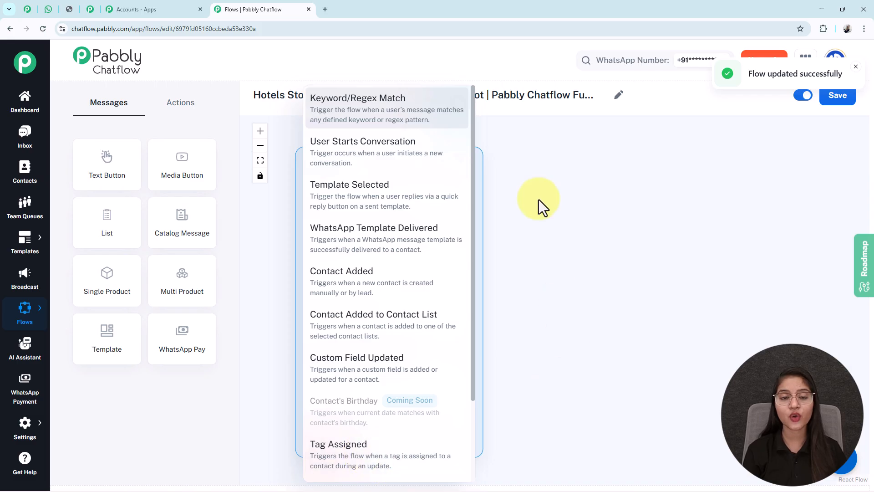
{"action": "left_click", "coordinate": [361, 124]}
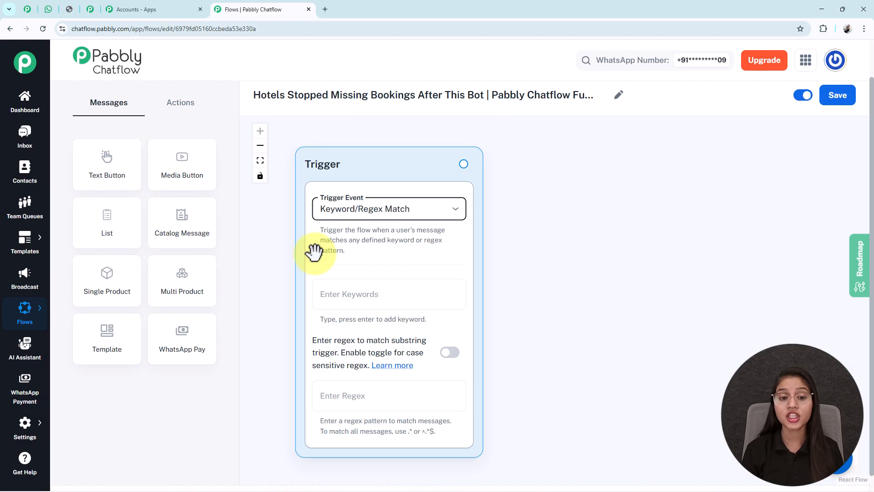
{"action": "left_click", "coordinate": [359, 304]}
{"action": "type", "text": "H"}
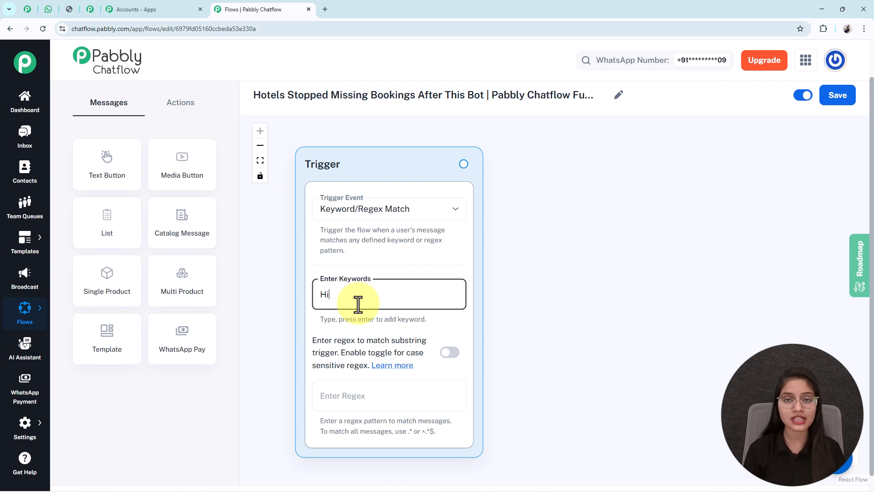
{"action": "type", "text": "i"}
{"action": "key", "text": "Return"}
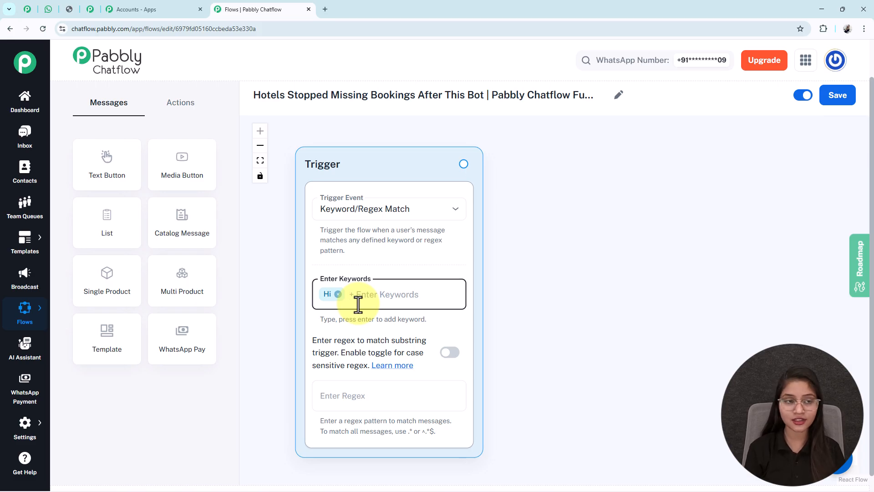
{"action": "type", "text": "Hello"}
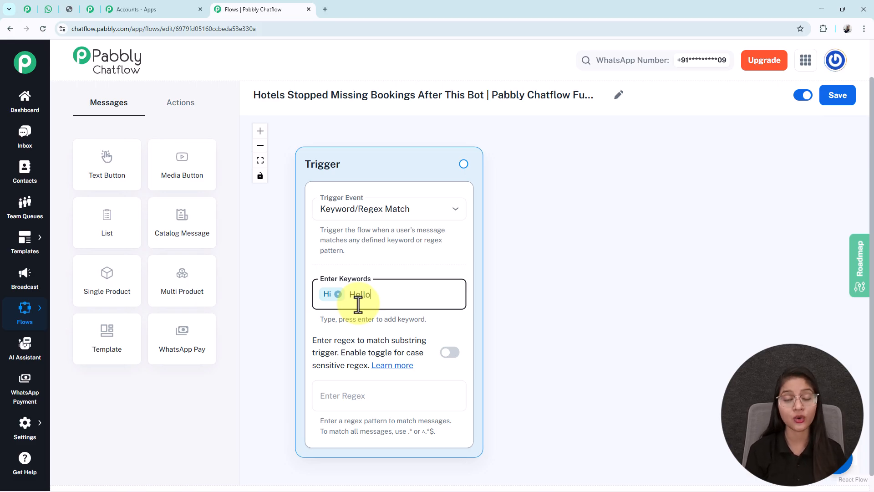
{"action": "key", "text": "Return"}
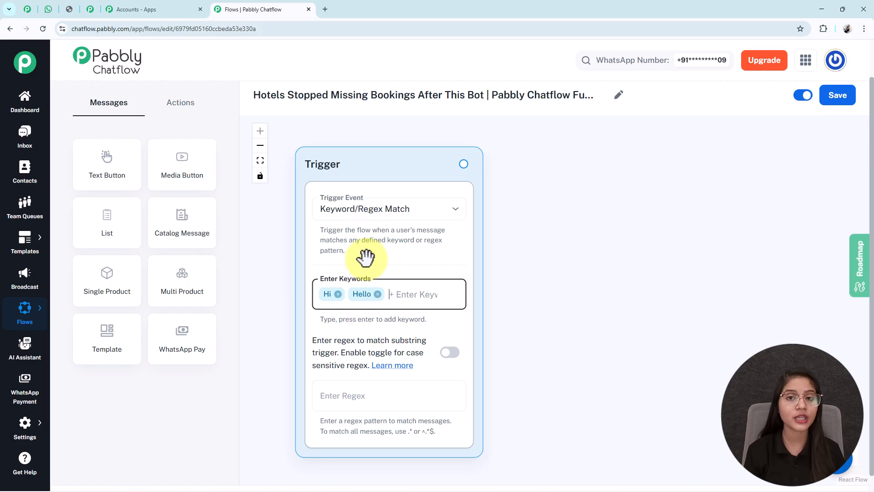
- Place a Text Button block beside the trigger and enter the GrandStay Hotel welcome message ending with "*How may we assist you today?*"
{"action": "left_click", "coordinate": [110, 170]}
{"action": "left_click_drag", "start_coordinate": [446, 299], "coordinate": [508, 176]}
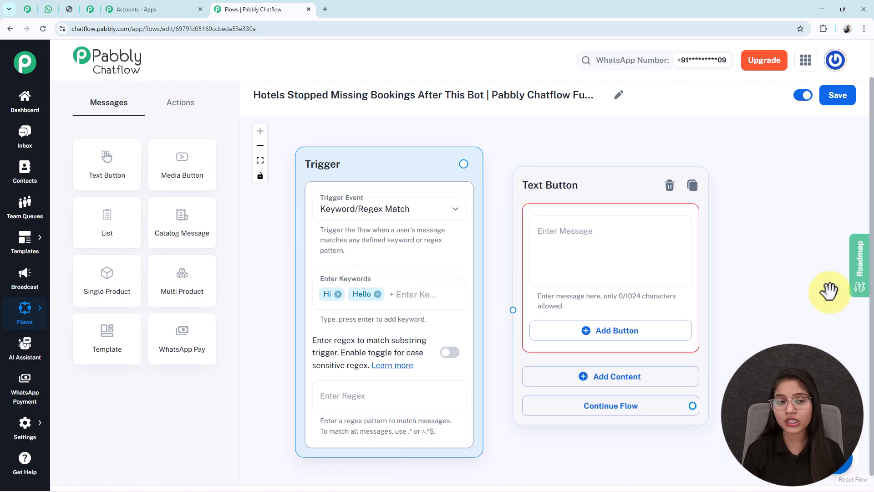
{"action": "left_click_drag", "start_coordinate": [827, 291], "coordinate": [752, 292]}
{"action": "left_click", "coordinate": [519, 264]}
{"action": "key", "text": "ctrl+v"}
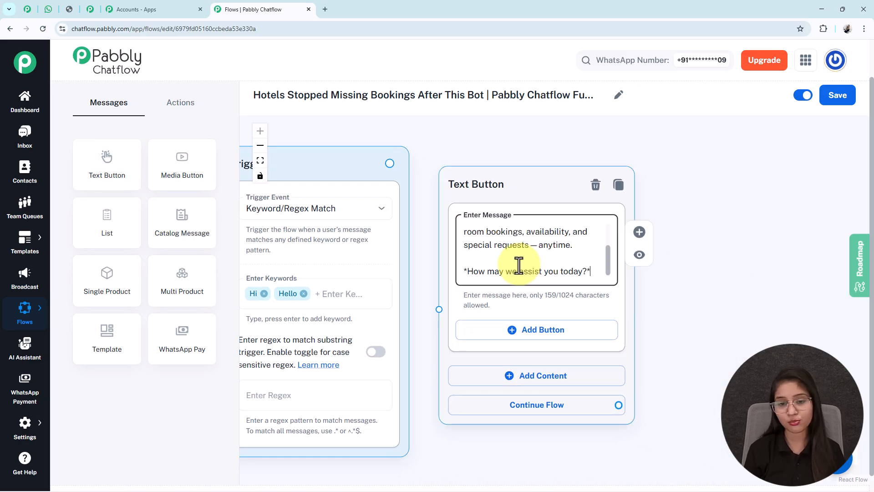
- Read through the entered welcome message and compare it with the bot's welcome message and options in the WhatsApp chat
{"action": "scroll", "coordinate": [519, 264], "scroll_direction": "up", "scroll_amount": 3}
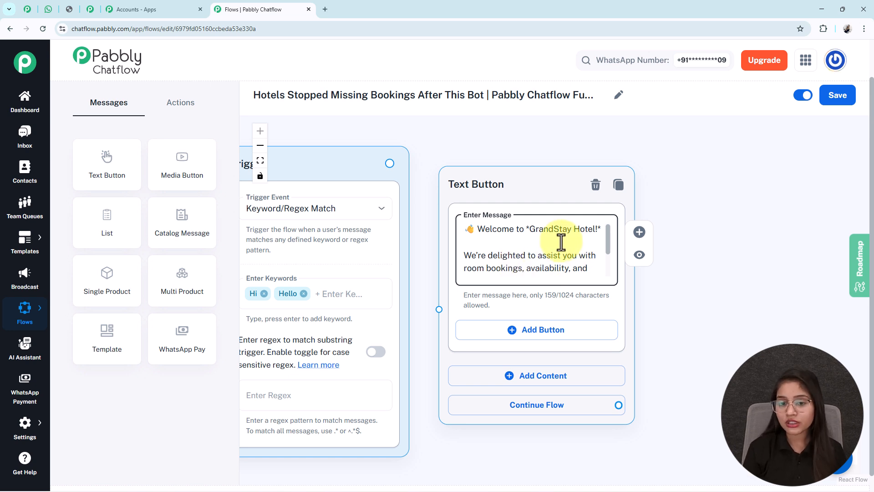
{"action": "double_click", "coordinate": [541, 230]}
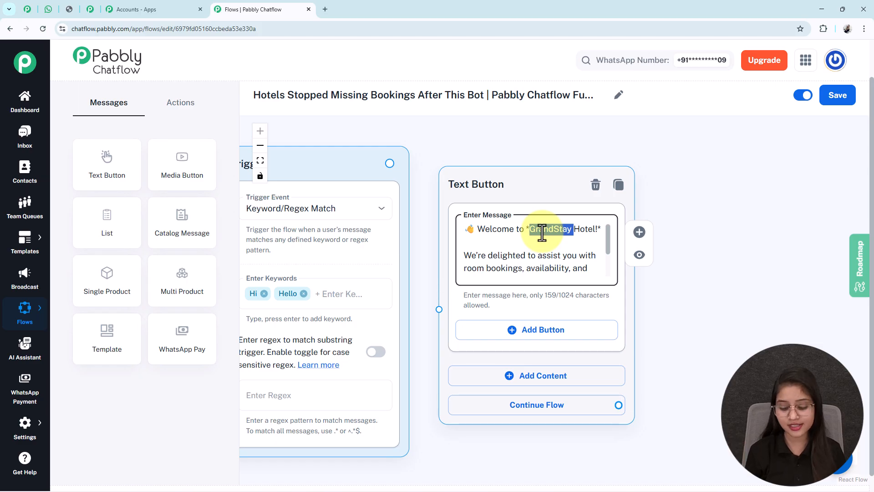
{"action": "key", "text": "Down"}
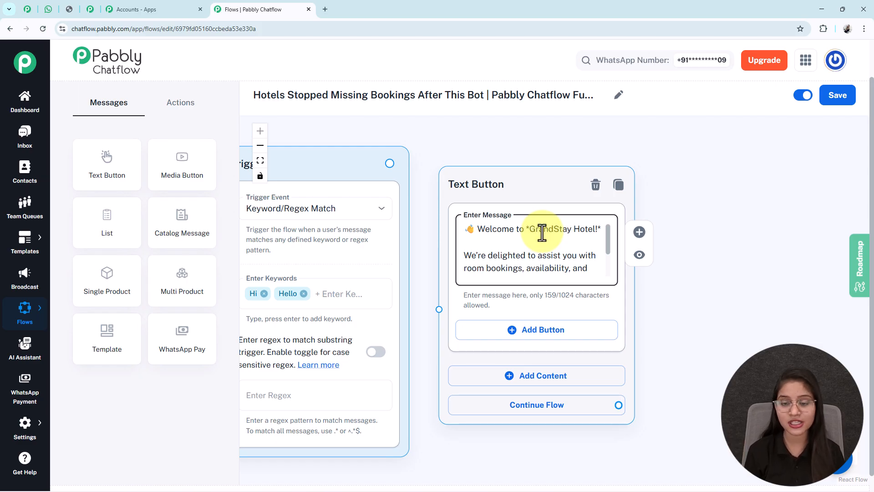
{"action": "key", "text": "ctrl+End"}
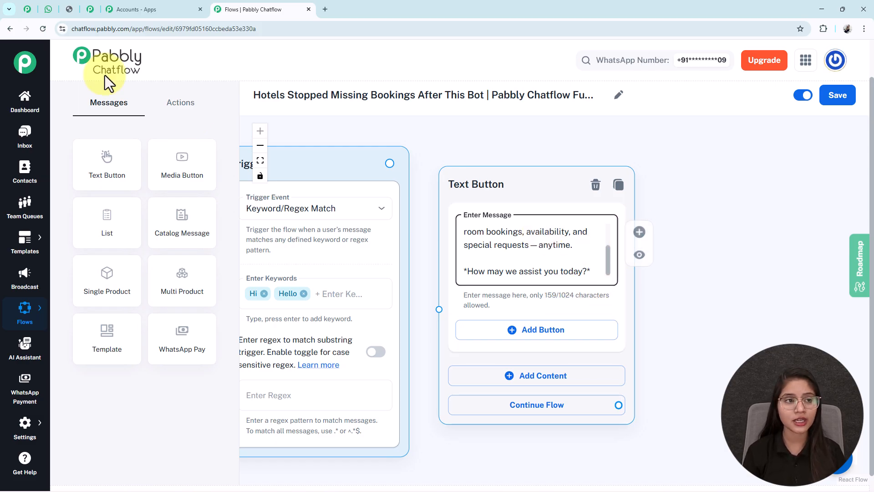
{"action": "left_click", "coordinate": [86, 9]}
{"action": "scroll", "coordinate": [479, 214], "scroll_direction": "up", "scroll_amount": 15}
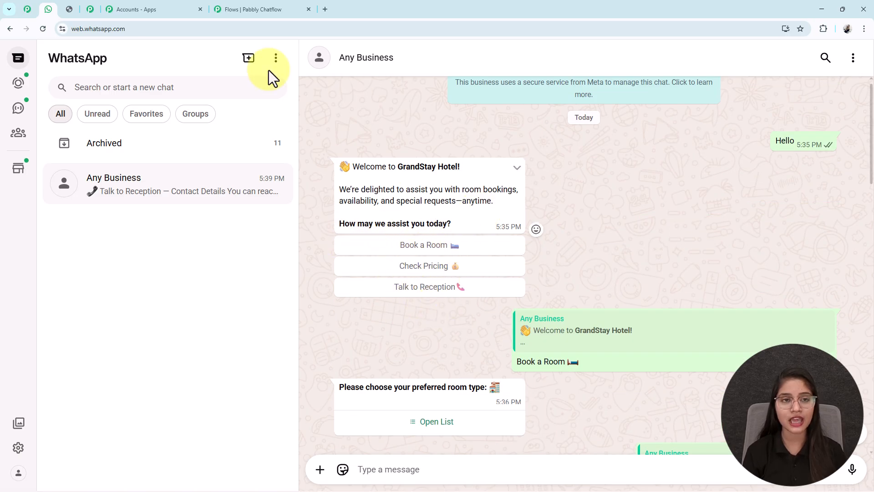
{"action": "left_click", "coordinate": [255, 8]}
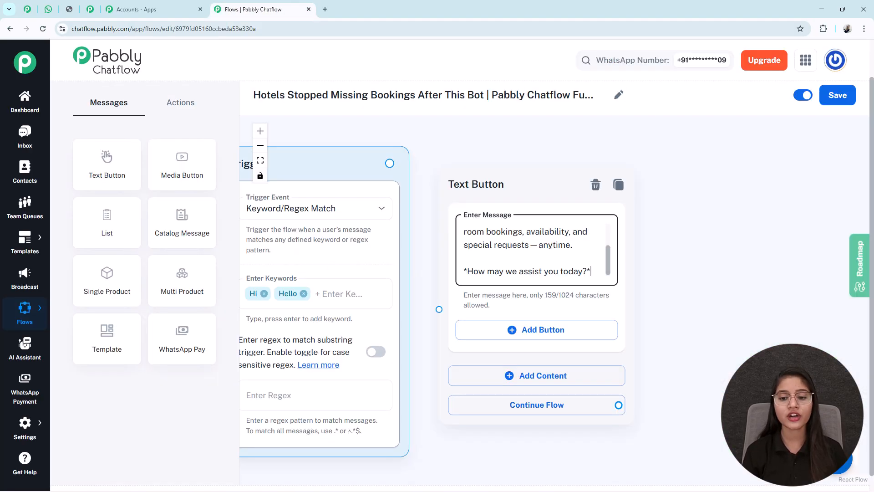
- Add a Quick Reply button named "Book a Room" with a bed emoji to the Text Button block
{"action": "left_click", "coordinate": [517, 337]}
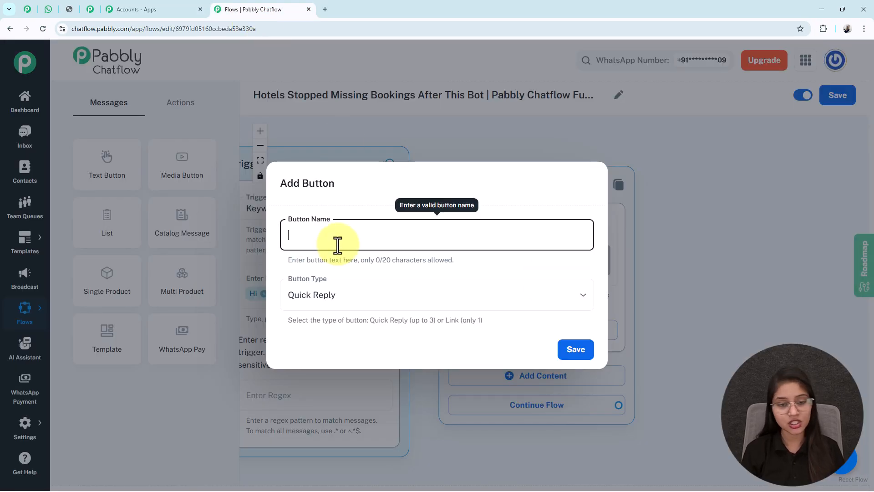
{"action": "type", "text": "Book a Room 🛏️"}
{"action": "key", "text": "ctrl+a"}
{"action": "left_click_drag", "start_coordinate": [369, 242], "coordinate": [315, 273]}
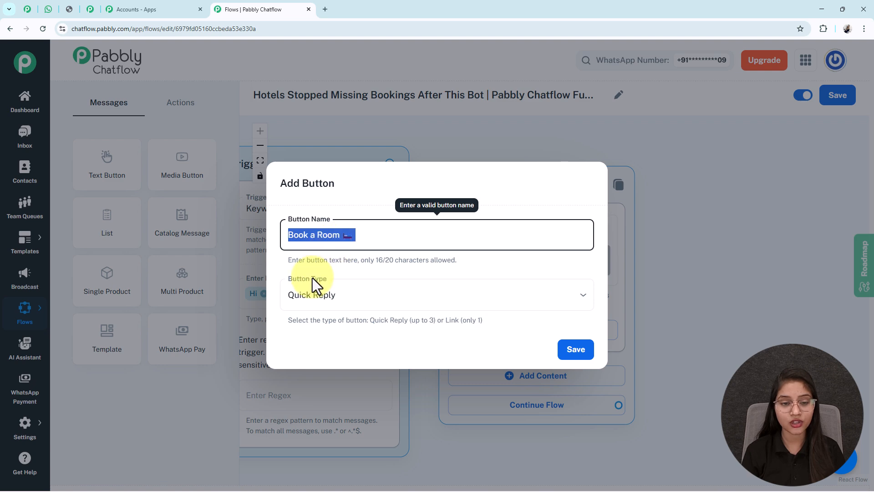
{"action": "left_click", "coordinate": [370, 302]}
{"action": "left_click", "coordinate": [360, 331]}
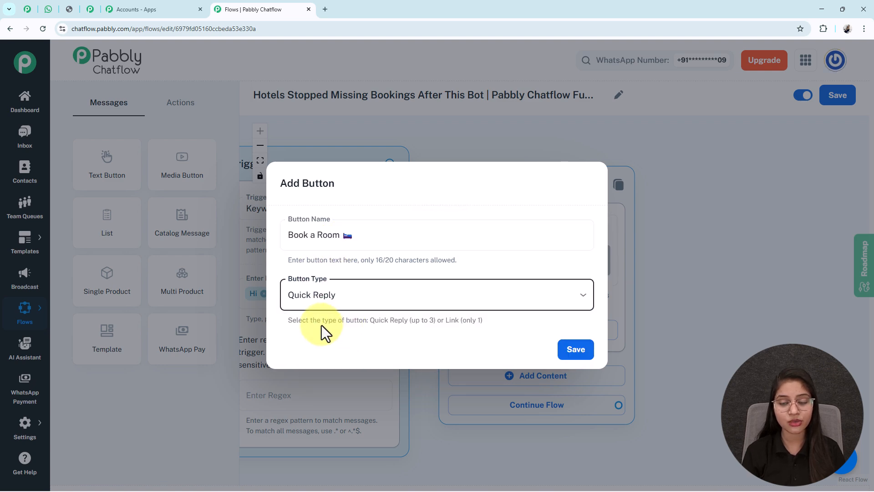
{"action": "left_click", "coordinate": [570, 349]}
- Add the buttons "Check Pricing" with a money bag emoji and "Talk to Reception" with a phone emoji to the welcome message
{"action": "scroll", "coordinate": [569, 282], "scroll_direction": "down", "scroll_amount": 2}
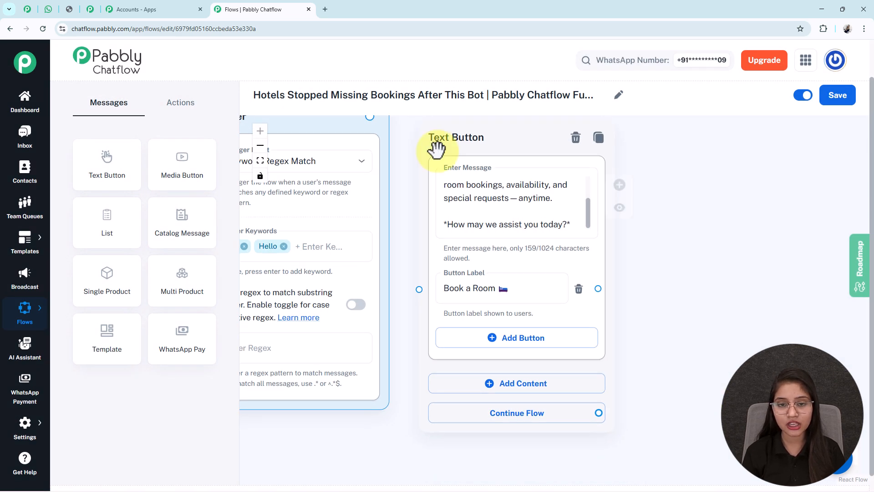
{"action": "left_click", "coordinate": [260, 161]}
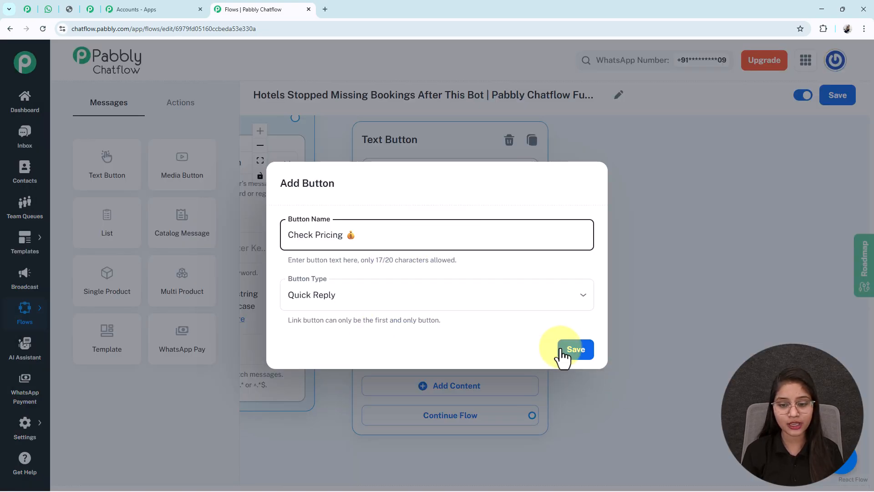
{"action": "left_click", "coordinate": [563, 357]}
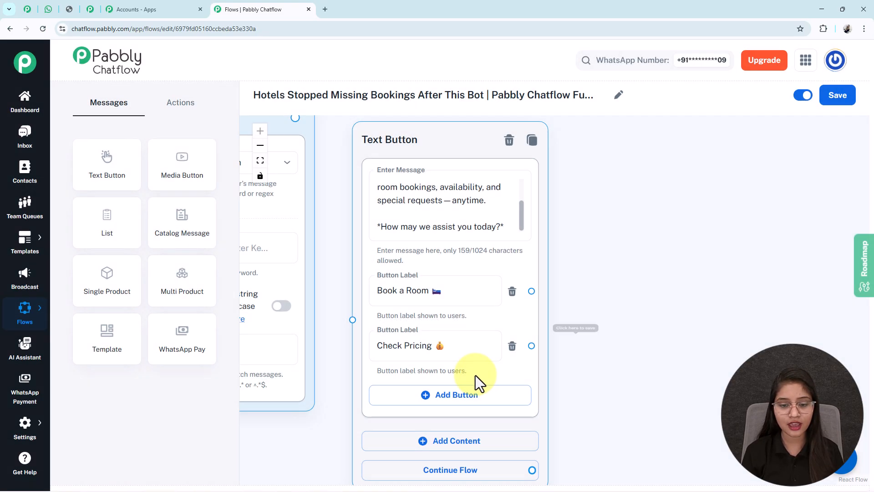
{"action": "left_click", "coordinate": [469, 397]}
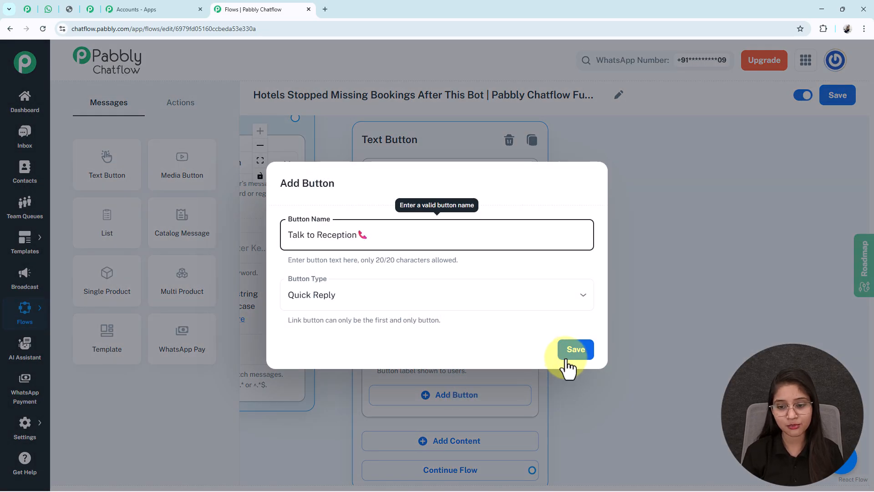
{"action": "left_click", "coordinate": [568, 360]}
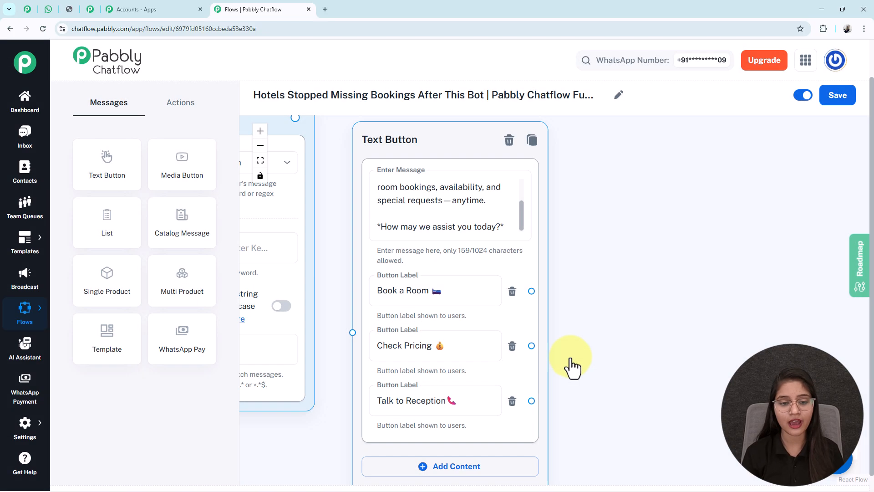
- Connect the Trigger block to the Text Button block and bring both blocks into view
{"action": "left_click_drag", "start_coordinate": [295, 120], "coordinate": [352, 346]}
{"action": "left_click", "coordinate": [260, 162]}
{"action": "left_click_drag", "start_coordinate": [778, 316], "coordinate": [501, 311]}
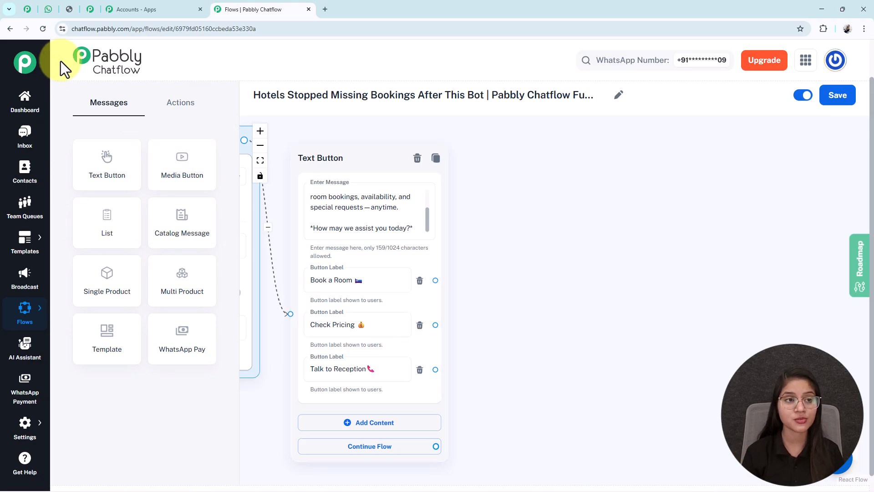
- Switch to WhatsApp Web and look at the room type list the bot sends after "Book a Room"
{"action": "left_click", "coordinate": [45, 10]}
{"action": "left_click", "coordinate": [434, 422]}
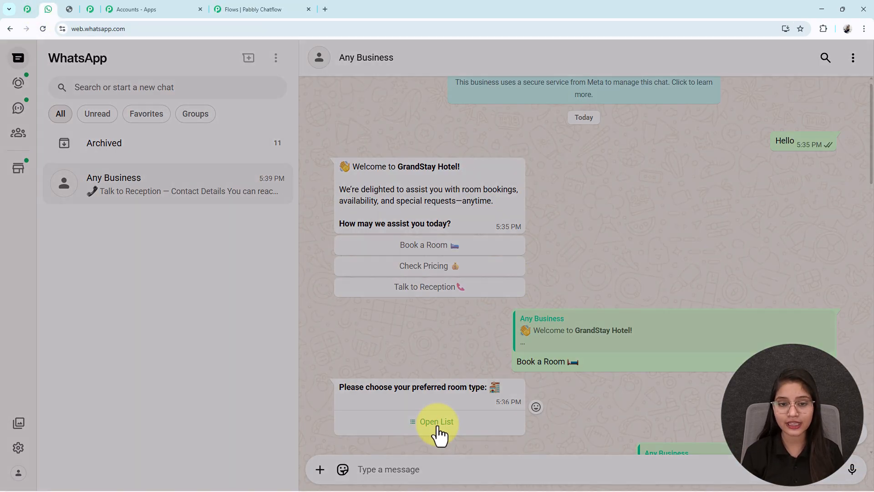
{"action": "left_click", "coordinate": [330, 85]}
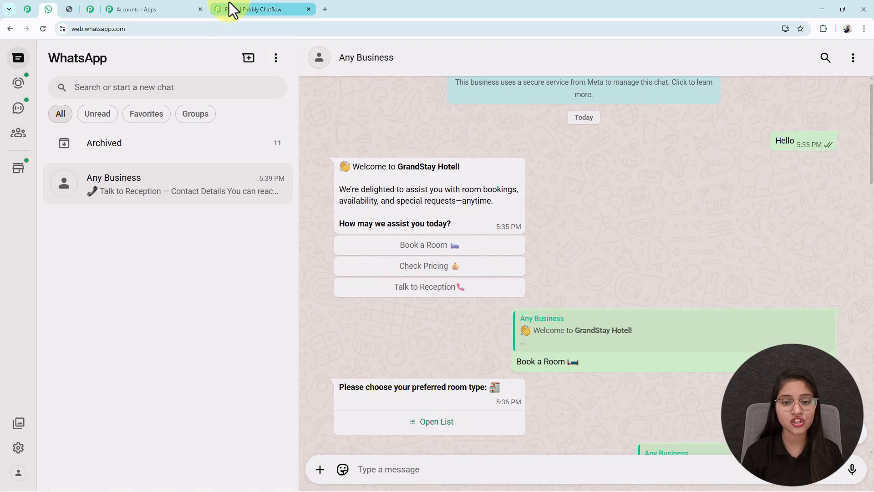
- Return to the Pabbly Chatflow flow, place a List block beside the Text Button block, and enter the body "*Please choose your preferred room type:*" with a hotel emoji
{"action": "left_click", "coordinate": [229, 9]}
{"action": "left_click_drag", "start_coordinate": [118, 208], "coordinate": [560, 135]}
{"action": "left_click_drag", "start_coordinate": [738, 252], "coordinate": [681, 246]}
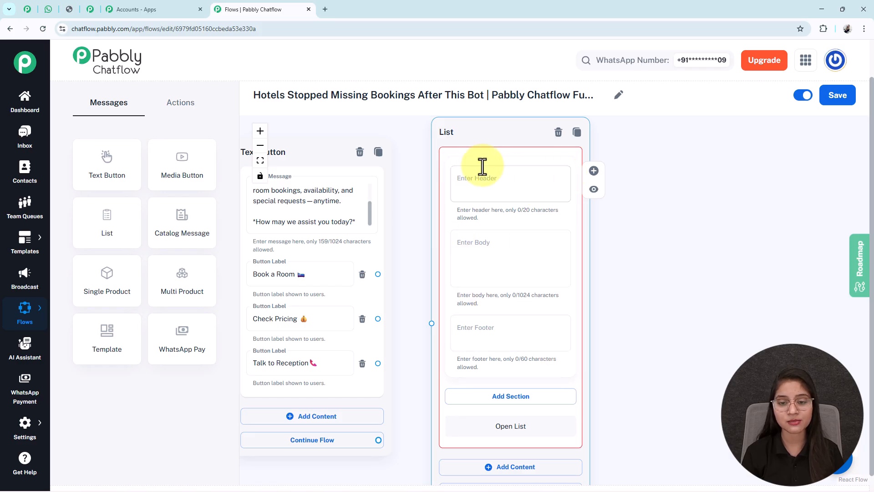
{"action": "left_click", "coordinate": [476, 258]}
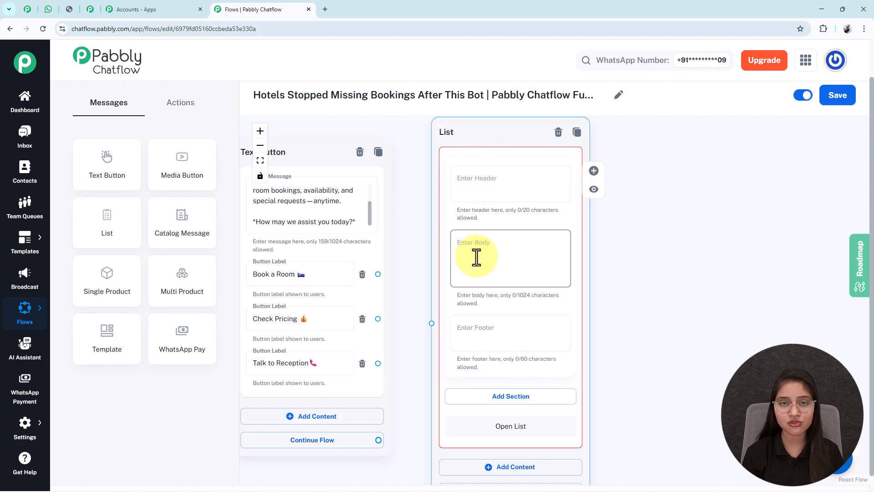
{"action": "type", "text": "*Please choose your preferred room type:* 🏨"}
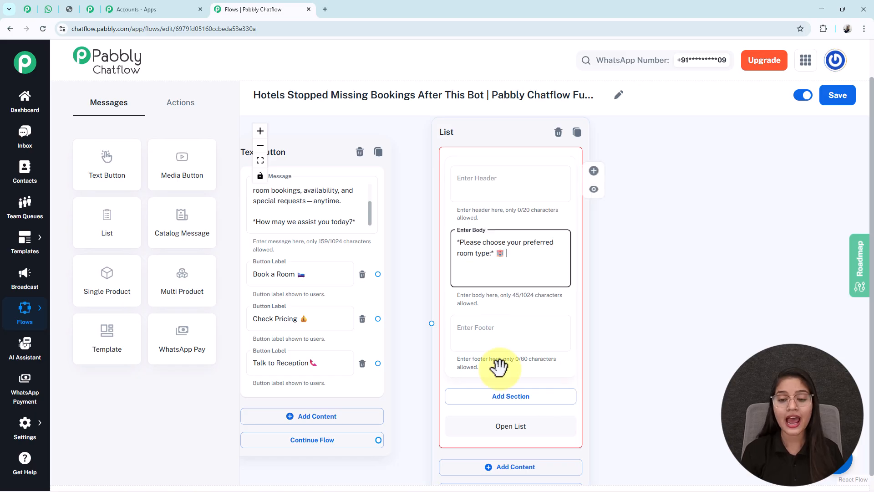
- Add a section titled "Room Types" to the List block
{"action": "left_click_drag", "start_coordinate": [663, 417], "coordinate": [636, 303]}
{"action": "left_click", "coordinate": [490, 283]}
{"action": "left_click", "coordinate": [449, 300]}
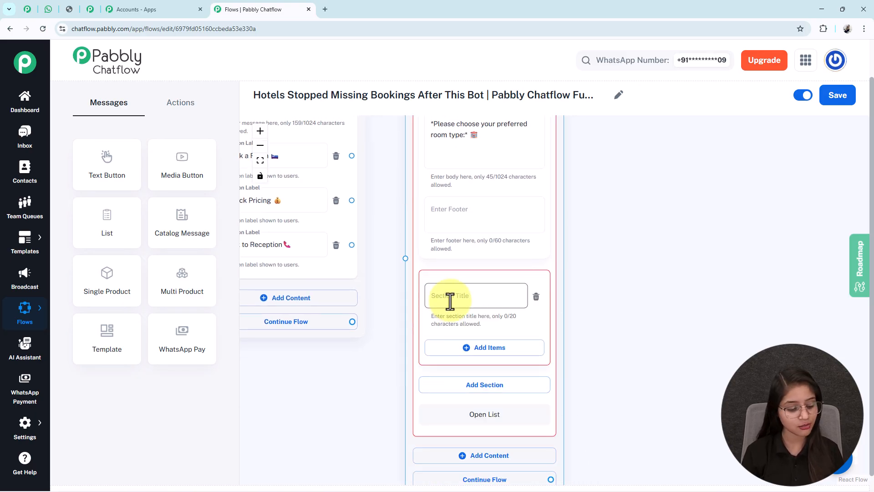
{"action": "type", "text": "Room Types"}
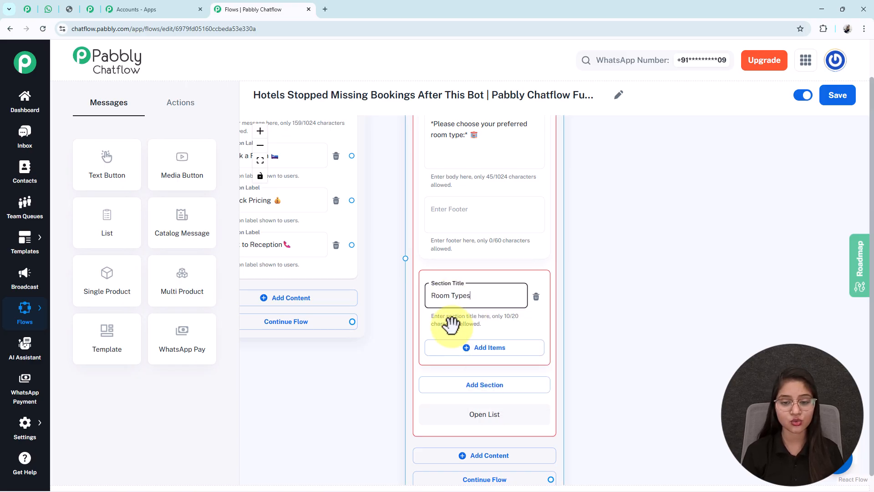
{"action": "left_click_drag", "start_coordinate": [650, 414], "coordinate": [647, 335]}
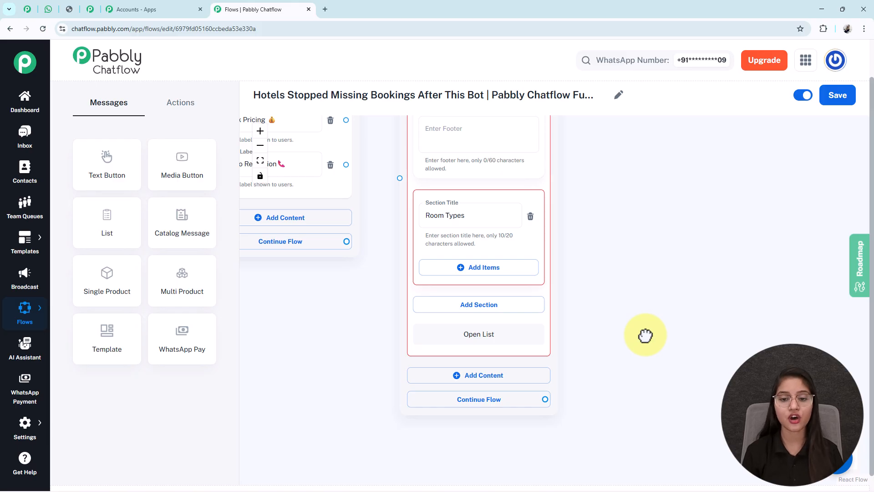
- Add four items to the Room Types section of the List block
{"action": "left_click", "coordinate": [474, 303]}
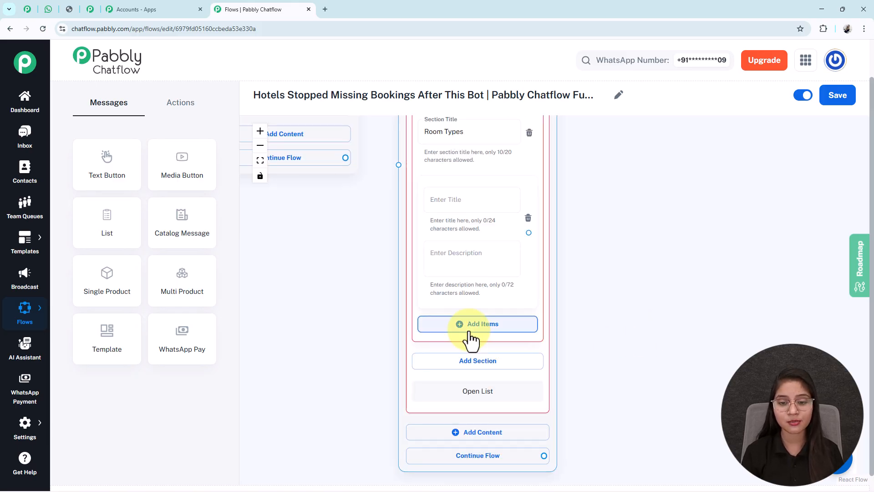
{"action": "left_click", "coordinate": [469, 329]}
{"action": "left_click_drag", "start_coordinate": [648, 439], "coordinate": [643, 312]}
{"action": "left_click", "coordinate": [501, 338]}
{"action": "left_click_drag", "start_coordinate": [661, 455], "coordinate": [663, 316]}
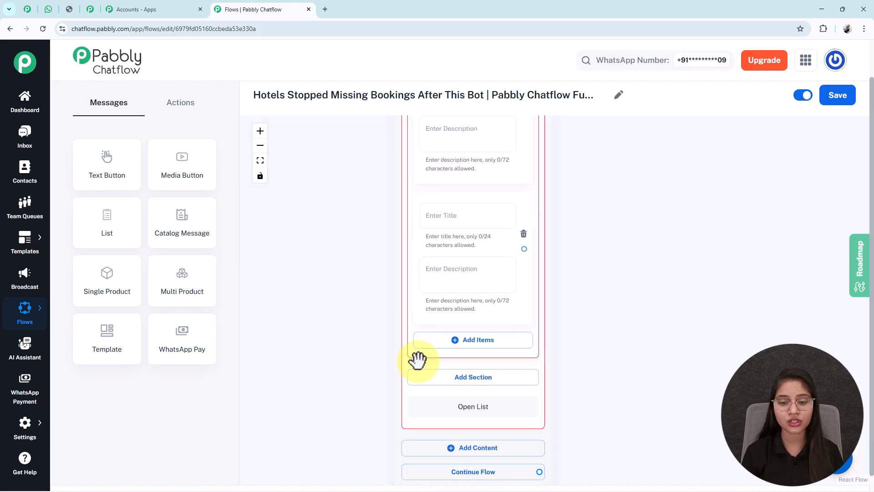
{"action": "left_click", "coordinate": [462, 341]}
{"action": "left_click", "coordinate": [260, 161]}
{"action": "left_click_drag", "start_coordinate": [722, 258], "coordinate": [552, 252]}
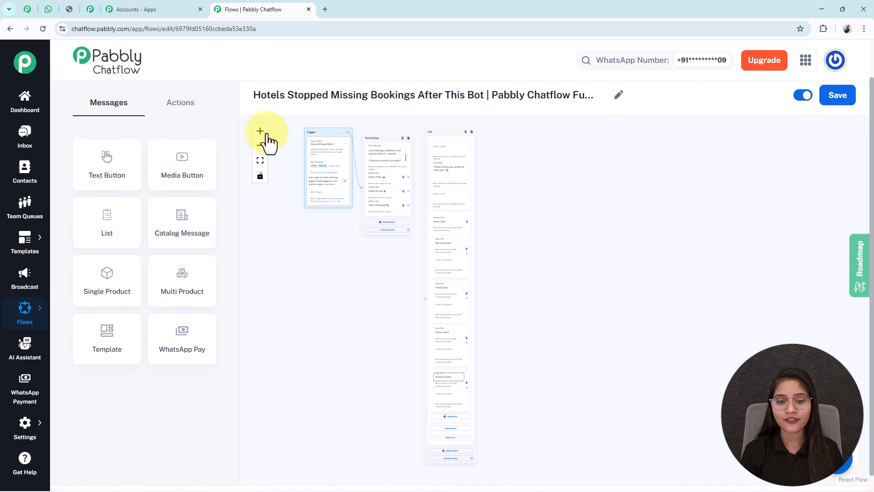
- Title the four list items Sea View Room, Family Suite, Deluxe Room and Premium Room
{"action": "triple_click", "coordinate": [267, 132]}
{"action": "left_click_drag", "start_coordinate": [508, 303], "coordinate": [519, 240]}
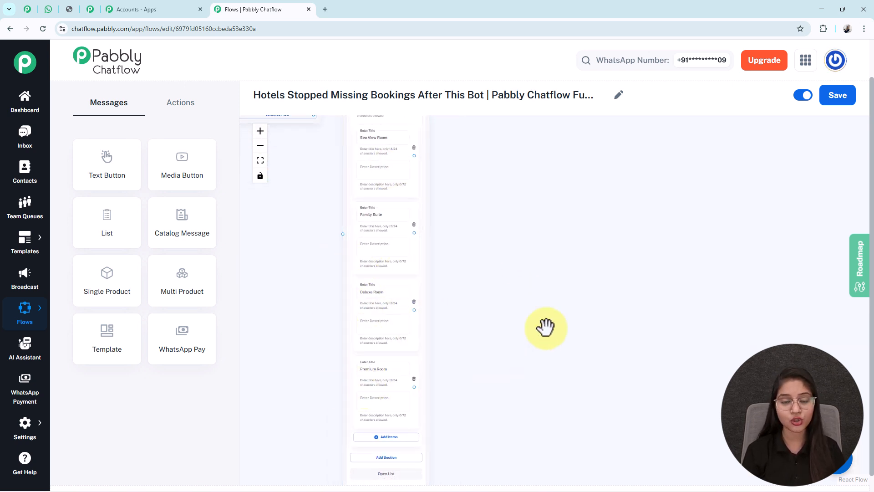
{"action": "scroll", "coordinate": [546, 327], "scroll_direction": "up", "scroll_amount": 1}
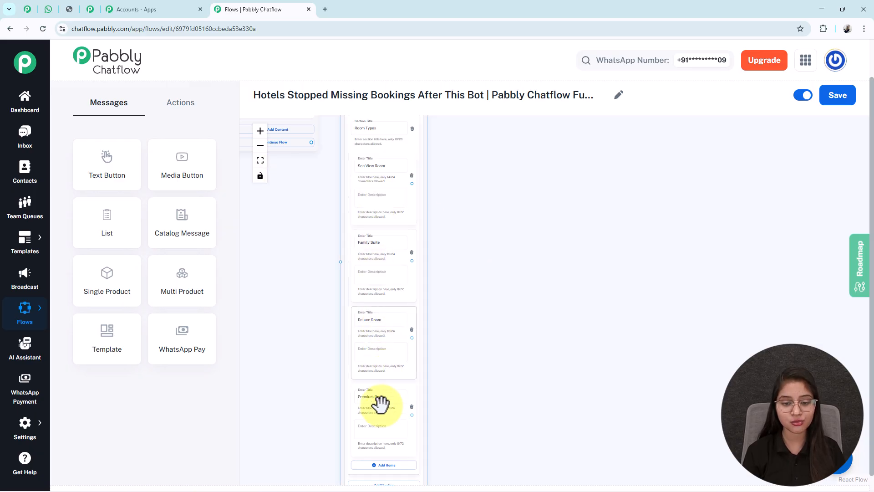
- Connect the "Book a Room" button of the Text Button block to the List block
{"action": "left_click_drag", "start_coordinate": [296, 235], "coordinate": [339, 382]}
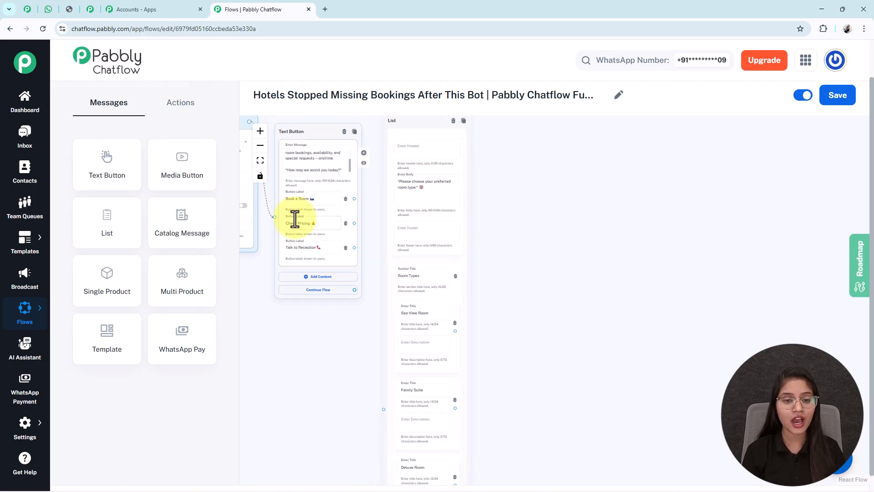
{"action": "left_click_drag", "start_coordinate": [354, 199], "coordinate": [389, 404]}
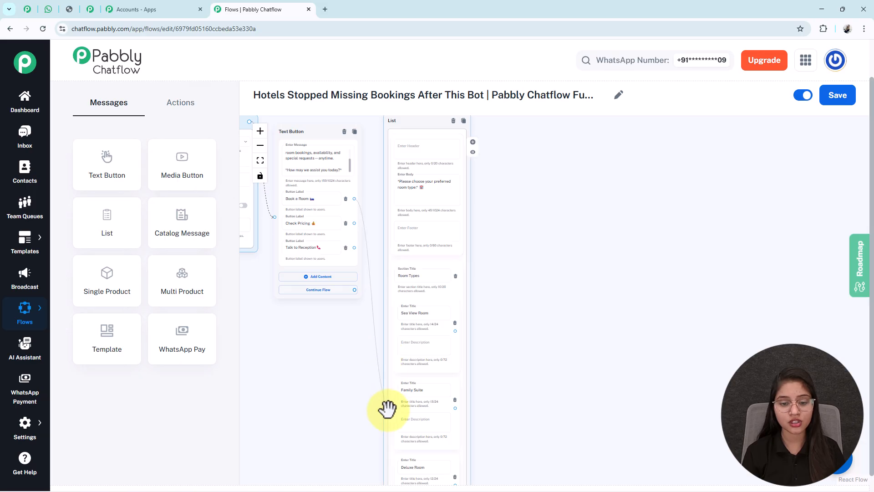
{"action": "left_click_drag", "start_coordinate": [502, 408], "coordinate": [462, 277]}
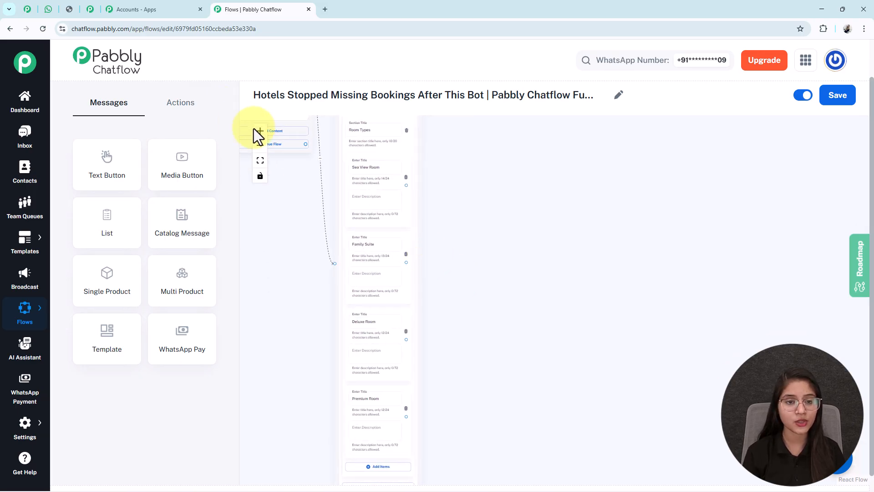
- Add a Set Custom Field action and place it beside the List block
{"action": "left_click_drag", "start_coordinate": [529, 275], "coordinate": [489, 262]}
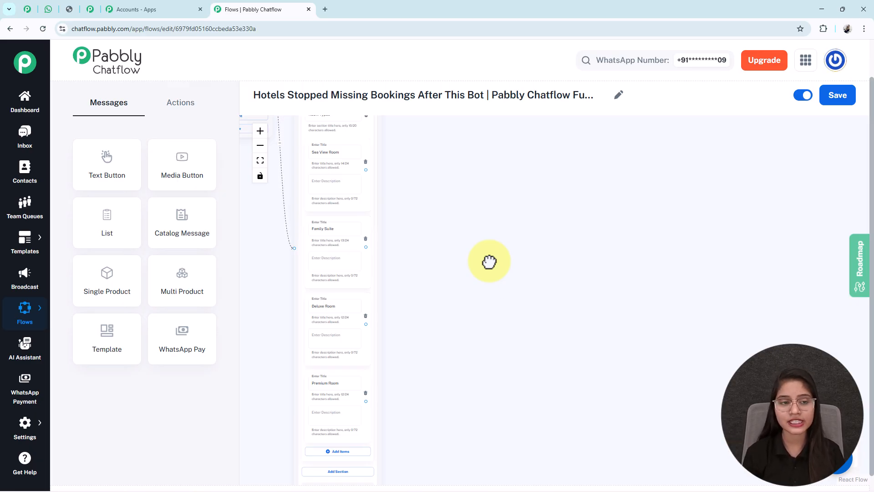
{"action": "left_click", "coordinate": [183, 111]}
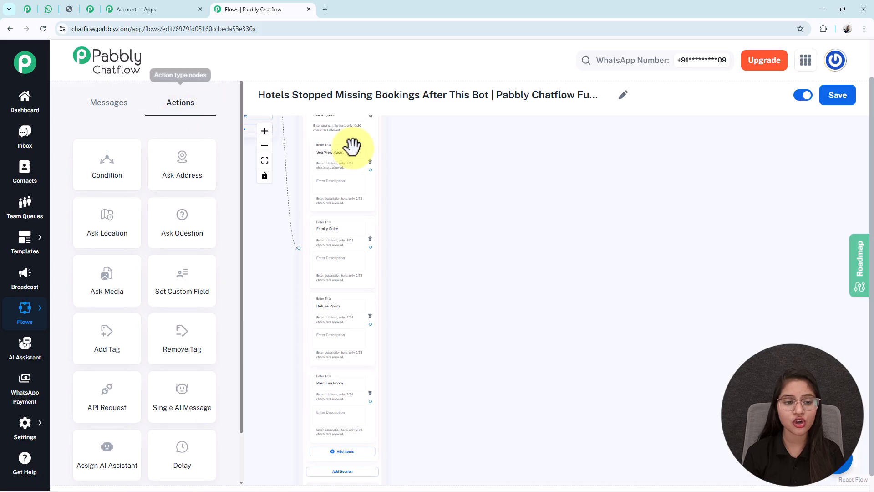
{"action": "left_click_drag", "start_coordinate": [303, 293], "coordinate": [352, 376]}
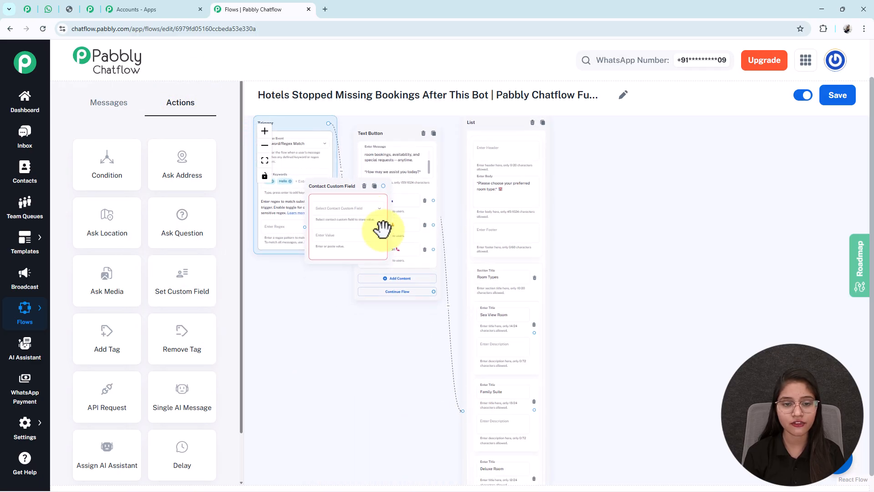
{"action": "left_click_drag", "start_coordinate": [327, 185], "coordinate": [637, 314]}
- Select RoomType as the contact custom field in the Contact Custom Field block
{"action": "left_click", "coordinate": [264, 131]}
{"action": "left_click", "coordinate": [264, 132]}
{"action": "left_click", "coordinate": [265, 132]}
{"action": "left_click", "coordinate": [264, 132]}
{"action": "left_click", "coordinate": [628, 352]}
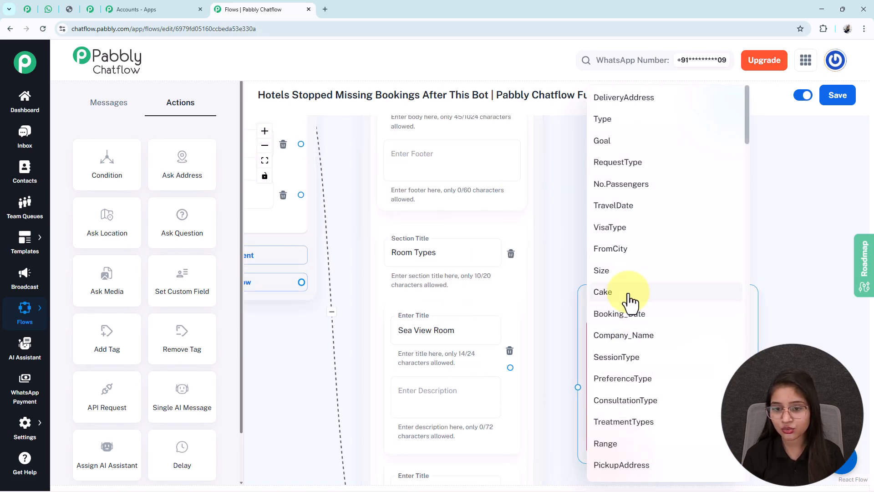
{"action": "scroll", "coordinate": [638, 310], "scroll_direction": "down", "scroll_amount": 10}
{"action": "left_click", "coordinate": [646, 284]}
{"action": "left_click_drag", "start_coordinate": [663, 230], "coordinate": [611, 113]}
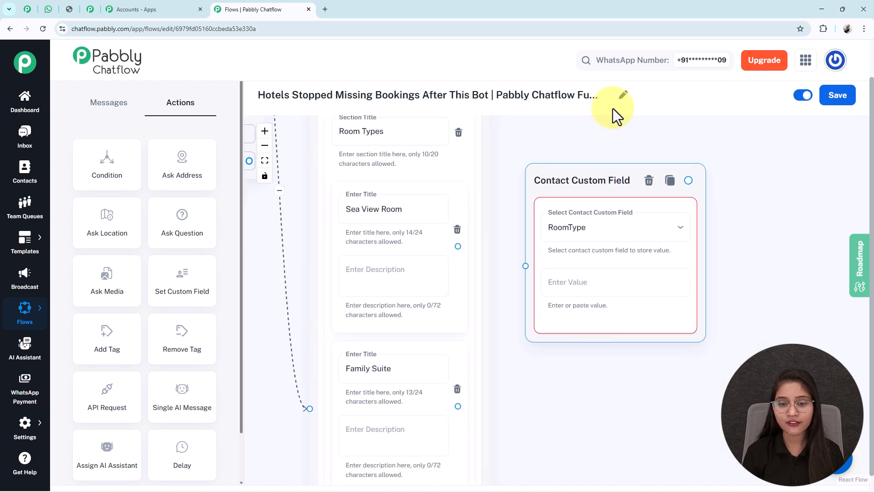
- Copy the "Sea View Room" item title into the RoomType custom field's value
{"action": "left_click", "coordinate": [358, 210]}
{"action": "triple_click", "coordinate": [359, 210]}
{"action": "key", "text": "ctrl+c"}
{"action": "left_click", "coordinate": [579, 284]}
{"action": "key", "text": "ctrl+v"}
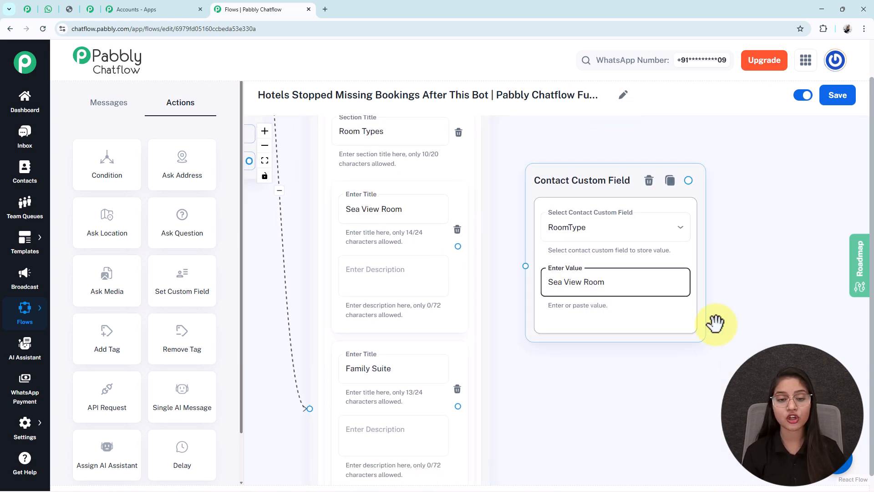
- Connect the Sea View Room list item to the Contact Custom Field block and save the flow
{"action": "left_click_drag", "start_coordinate": [531, 194], "coordinate": [519, 198]}
{"action": "left_click_drag", "start_coordinate": [456, 246], "coordinate": [514, 269]}
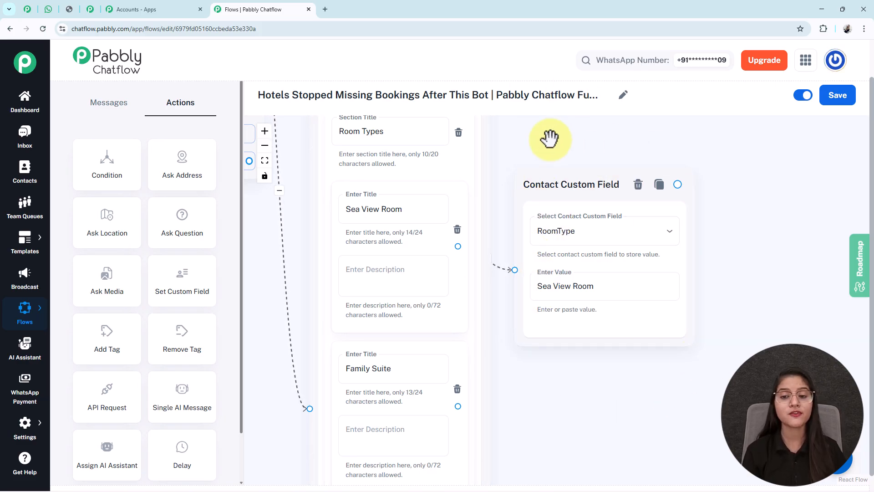
{"action": "left_click", "coordinate": [839, 108]}
{"action": "left_click", "coordinate": [642, 316]}
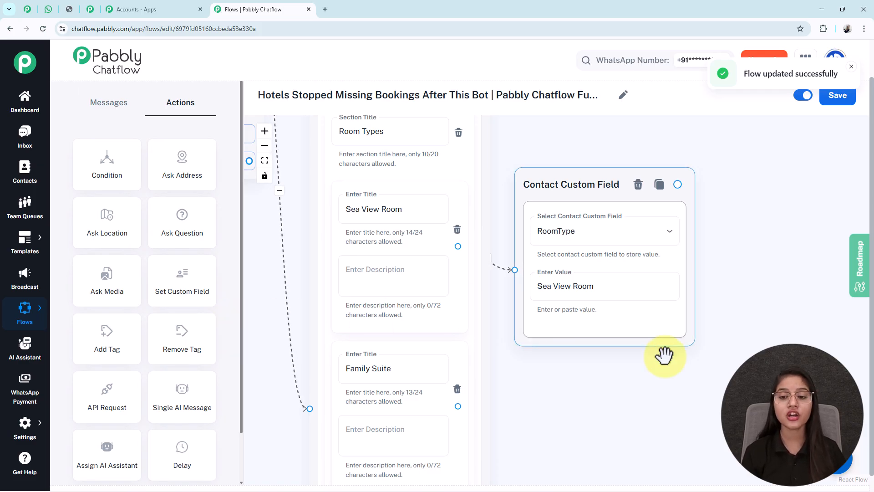
- Open the Contact Custom Fields settings page in a new browser tab
{"action": "left_click", "coordinate": [21, 441]}
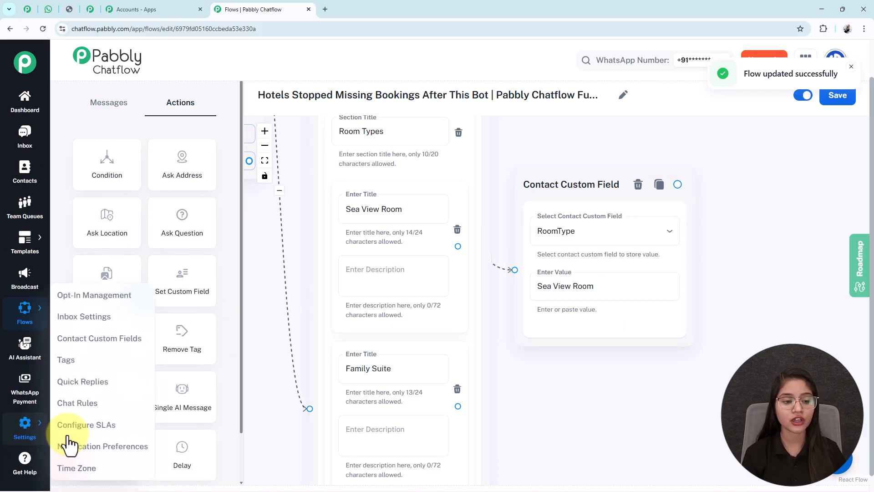
{"action": "right_click", "coordinate": [93, 346]}
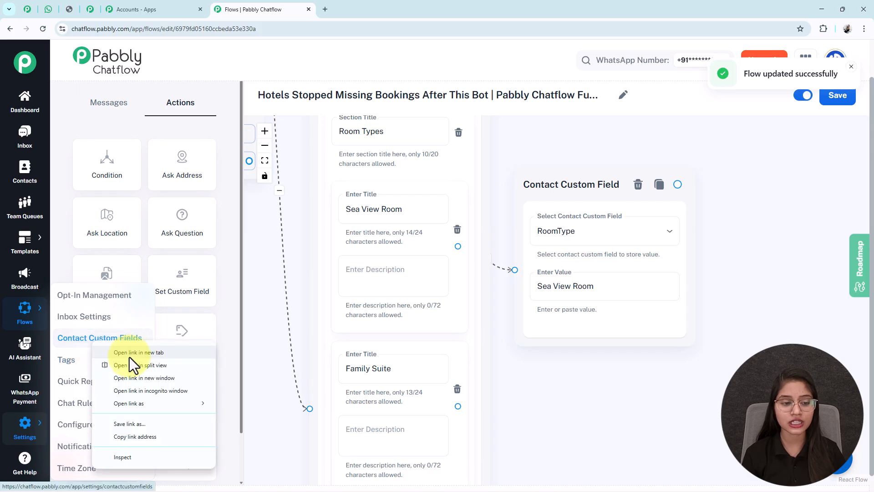
{"action": "left_click", "coordinate": [130, 357]}
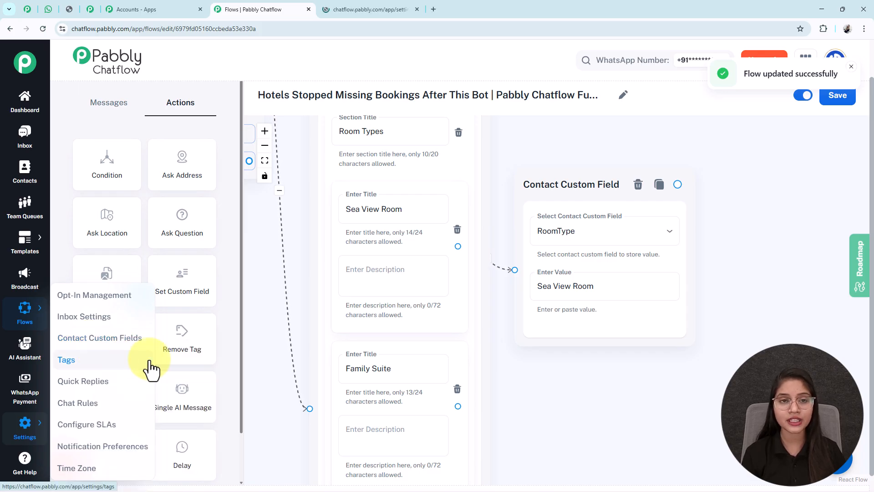
- Add an empty entry at the end of the contact custom fields list
{"action": "left_click", "coordinate": [346, 10]}
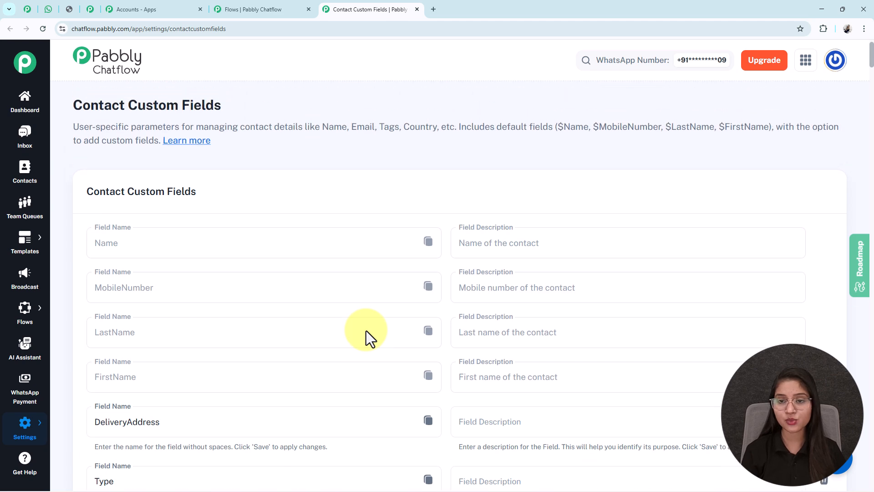
{"action": "scroll", "coordinate": [363, 332], "scroll_direction": "down", "scroll_amount": 9}
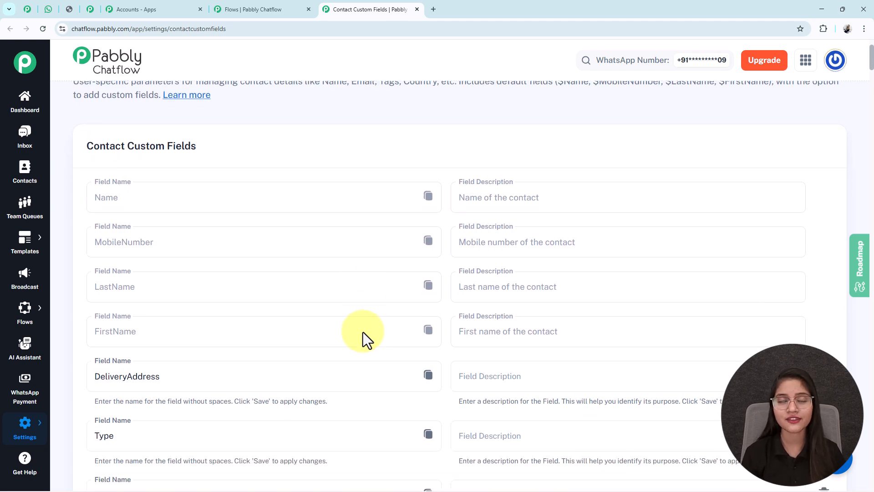
{"action": "scroll", "coordinate": [362, 332], "scroll_direction": "down", "scroll_amount": 5}
{"action": "middle_click", "coordinate": [362, 332]}
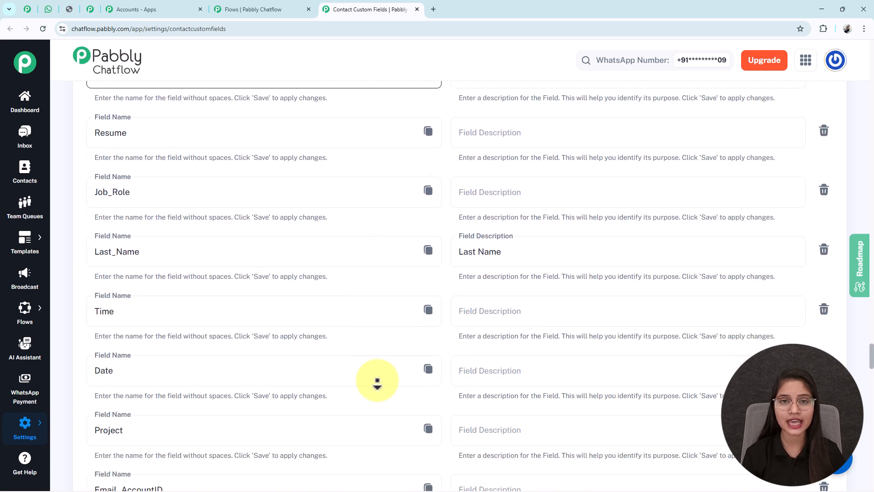
{"action": "middle_click", "coordinate": [380, 485]}
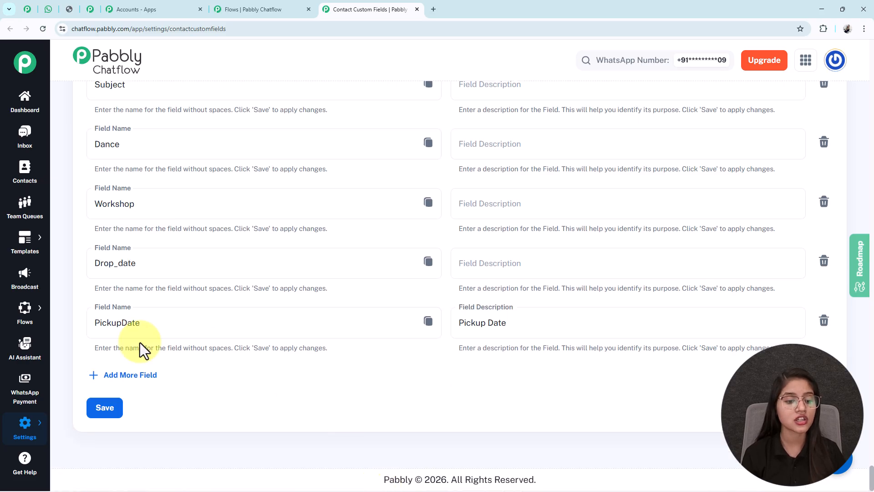
{"action": "left_click", "coordinate": [130, 376]}
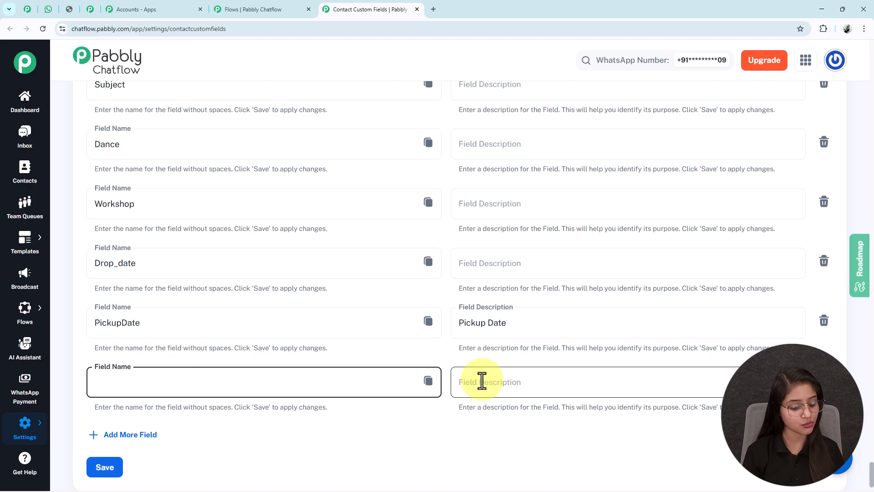
- Search the custom fields page for "roomty" to locate the RoomType field, and close the settings page
{"action": "key", "text": "ctrl+f"}
{"action": "type", "text": "room"}
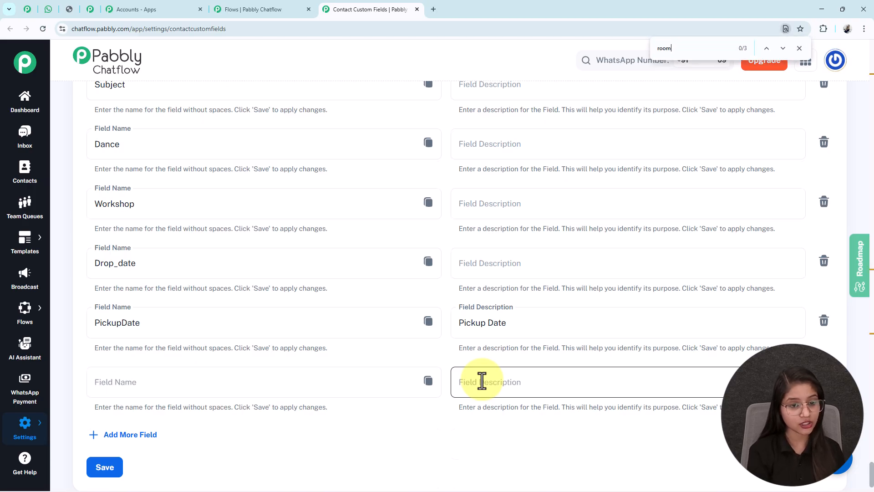
{"action": "type", "text": "ty"}
{"action": "left_click_drag", "start_coordinate": [146, 264], "coordinate": [72, 269]}
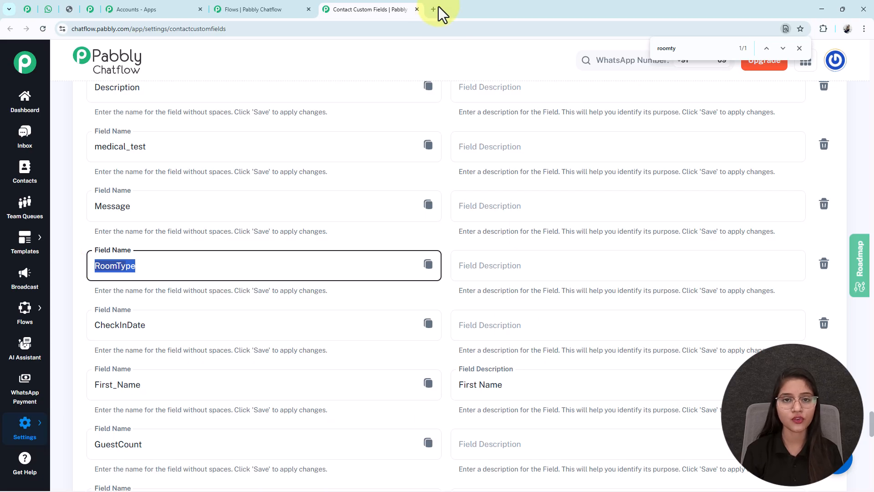
{"action": "left_click", "coordinate": [417, 9]}
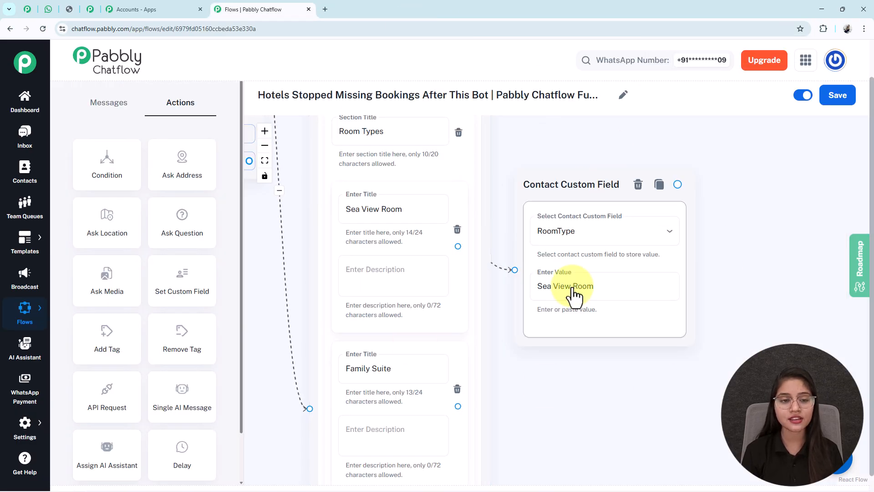
- Examine the Contact Custom Field blocks linked to the room type list items in the flow
{"action": "left_click_drag", "start_coordinate": [695, 465], "coordinate": [644, 455]}
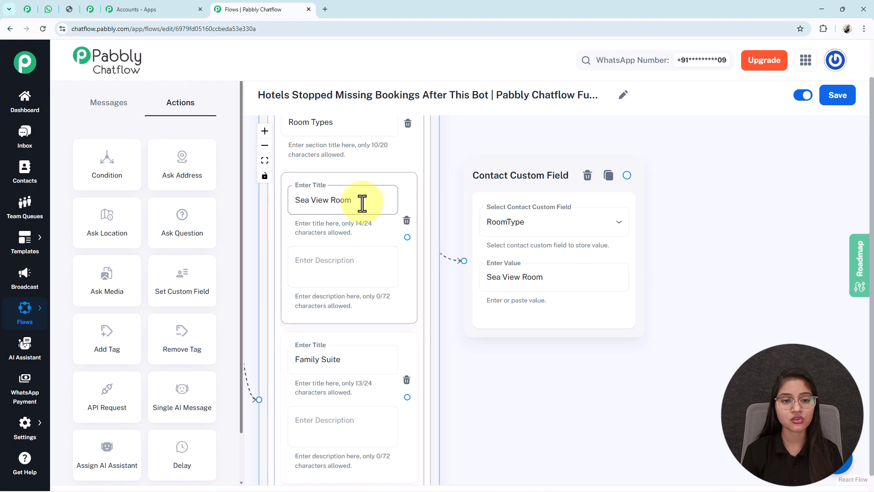
{"action": "left_click_drag", "start_coordinate": [532, 367], "coordinate": [527, 322]}
{"action": "left_click", "coordinate": [264, 146]}
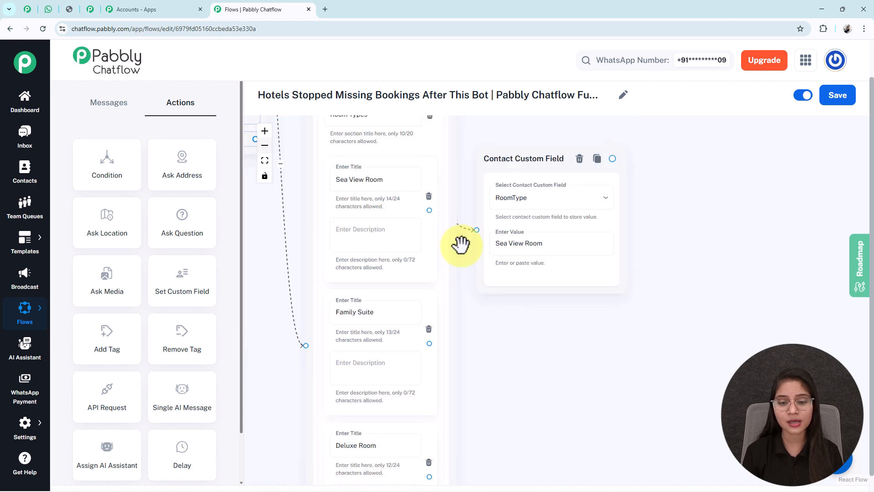
{"action": "left_click_drag", "start_coordinate": [559, 383], "coordinate": [550, 219]}
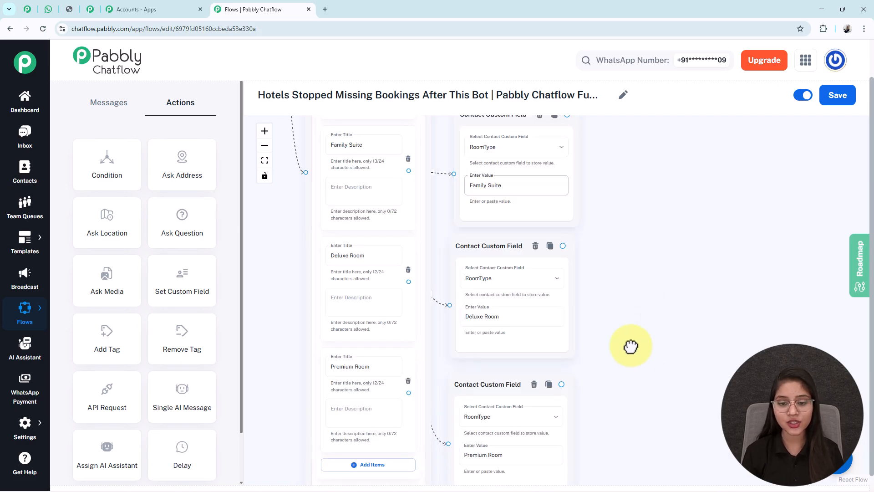
{"action": "left_click_drag", "start_coordinate": [634, 350], "coordinate": [623, 332]}
{"action": "scroll", "coordinate": [487, 414], "scroll_direction": "up", "scroll_amount": 3}
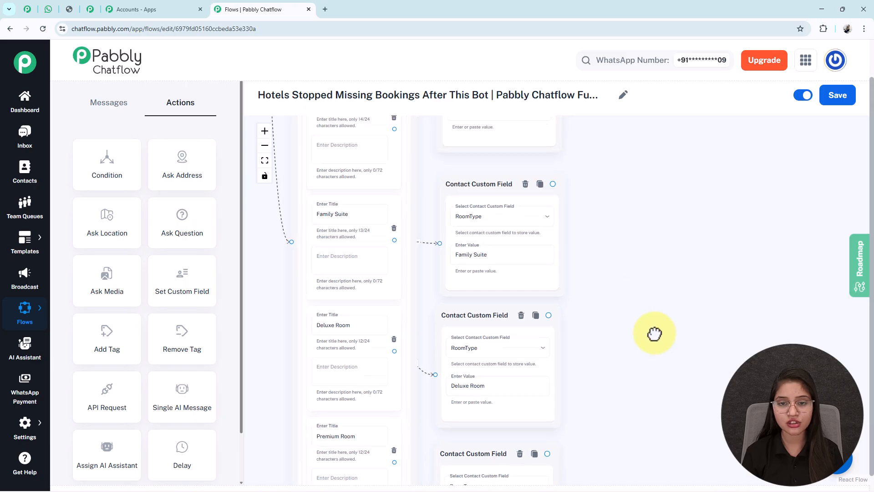
{"action": "scroll", "coordinate": [490, 177], "scroll_direction": "up", "scroll_amount": 3}
{"action": "left_click_drag", "start_coordinate": [623, 364], "coordinate": [634, 137]}
- Compare the Premium Room and Deluxe Room item titles with the values in their Contact Custom Field blocks
{"action": "double_click", "coordinate": [332, 305]}
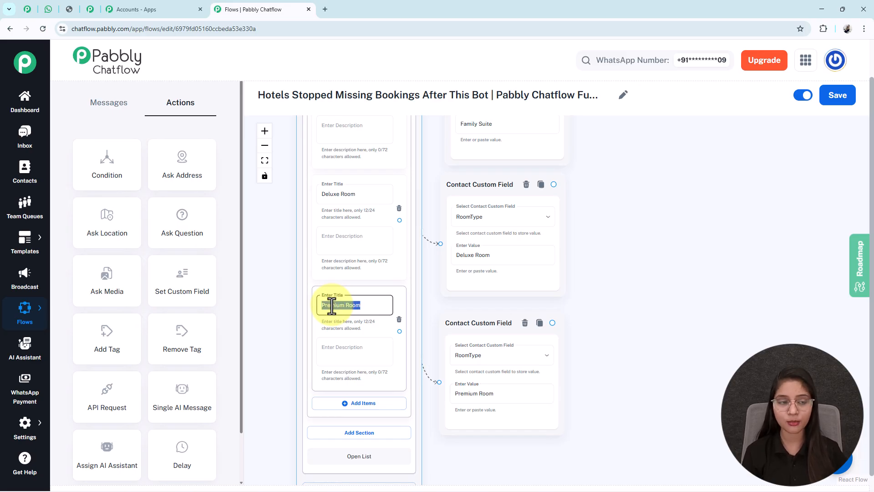
{"action": "left_click", "coordinate": [341, 192]}
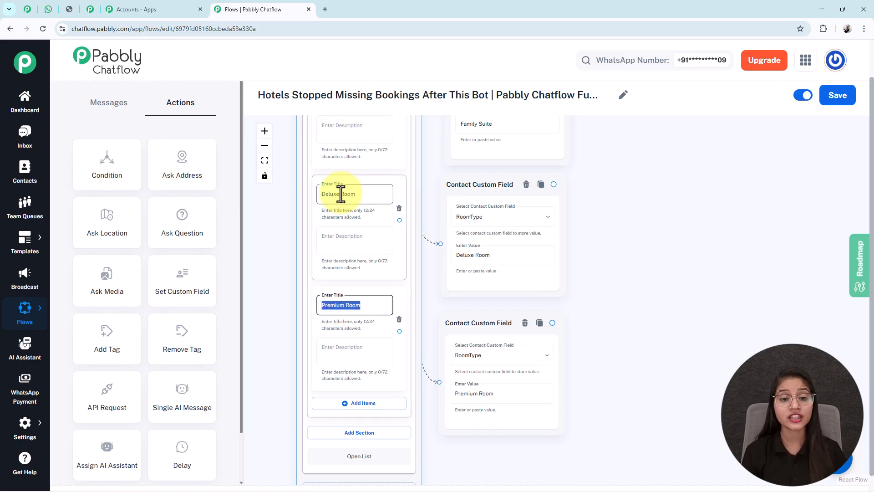
{"action": "triple_click", "coordinate": [341, 193]}
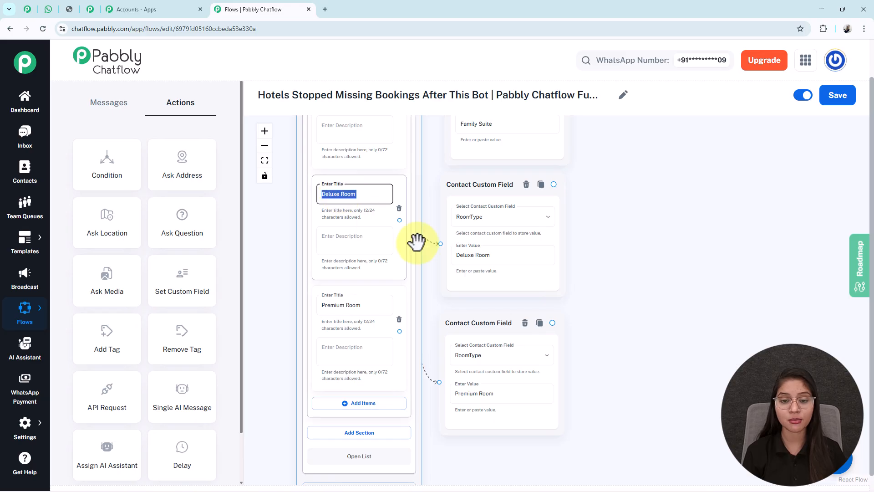
{"action": "left_click", "coordinate": [460, 252]}
{"action": "triple_click", "coordinate": [461, 253]}
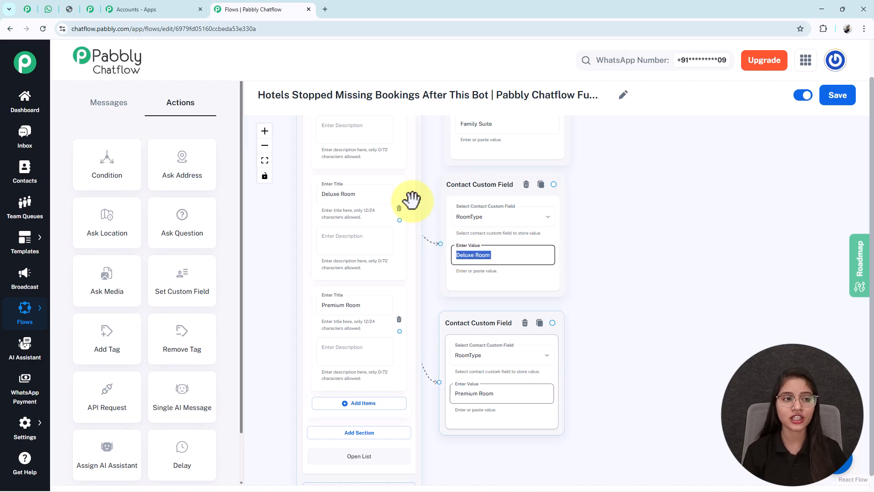
- Switch to the WhatsApp chat and examine the chosen room type in the guest's reply and the booking summary
{"action": "left_click", "coordinate": [47, 9]}
{"action": "scroll", "coordinate": [496, 320], "scroll_direction": "down", "scroll_amount": 5}
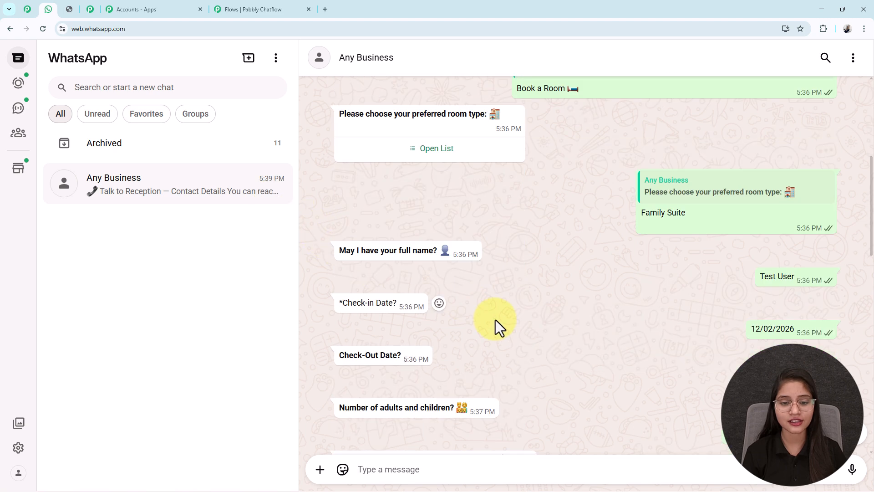
{"action": "scroll", "coordinate": [703, 304], "scroll_direction": "up", "scroll_amount": 2}
{"action": "left_click_drag", "start_coordinate": [704, 304], "coordinate": [641, 307]}
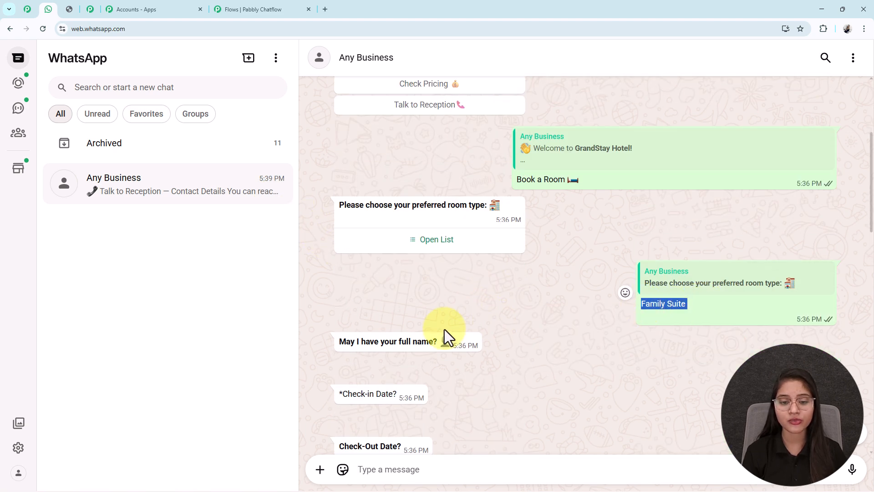
{"action": "scroll", "coordinate": [451, 327], "scroll_direction": "down", "scroll_amount": 8}
{"action": "left_click_drag", "start_coordinate": [442, 285], "coordinate": [399, 288]}
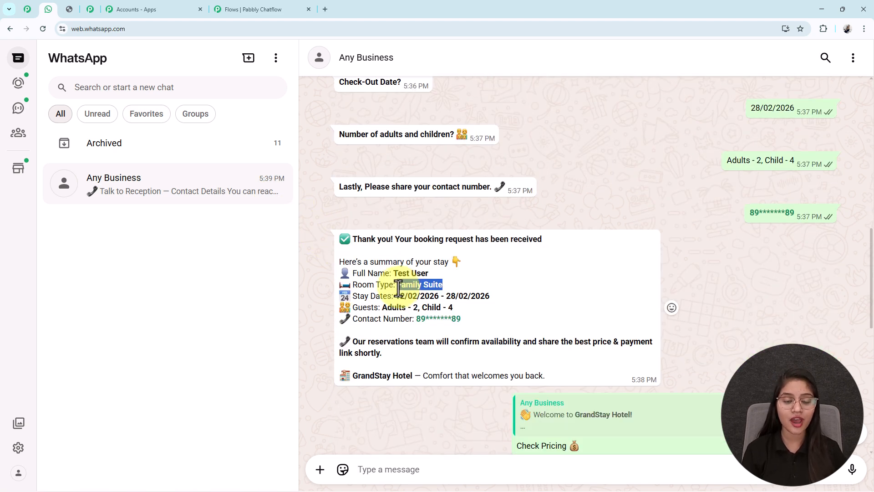
{"action": "left_click_drag", "start_coordinate": [352, 285], "coordinate": [389, 286]}
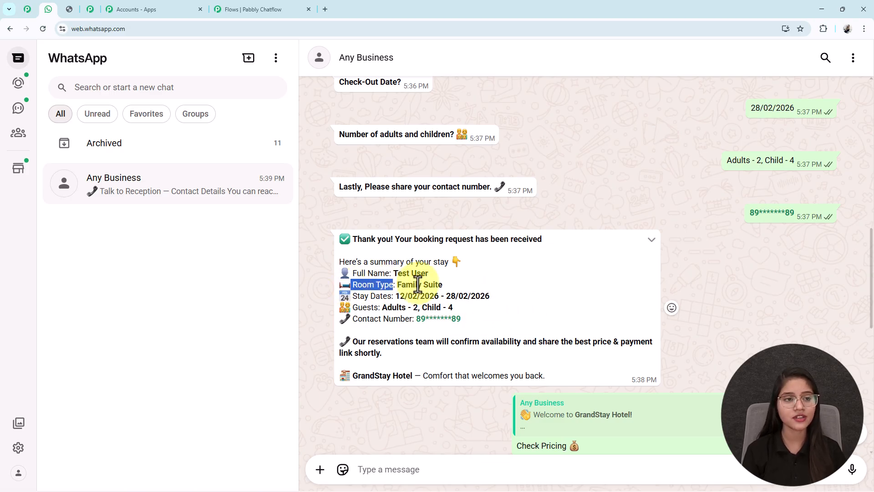
- Return to the Pabbly Chatflow editor and add an Ask Question block beside the Contact Custom Field blocks
{"action": "left_click", "coordinate": [255, 9]}
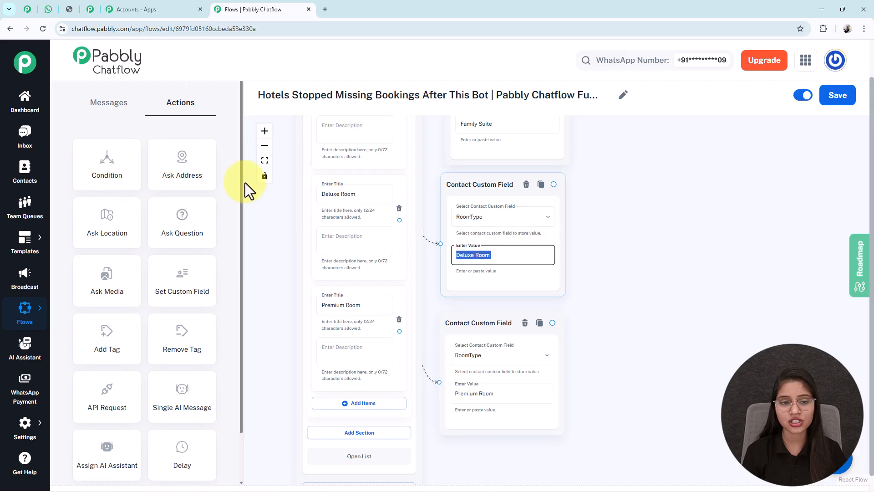
{"action": "left_click", "coordinate": [265, 160]}
{"action": "left_click_drag", "start_coordinate": [711, 314], "coordinate": [452, 274]}
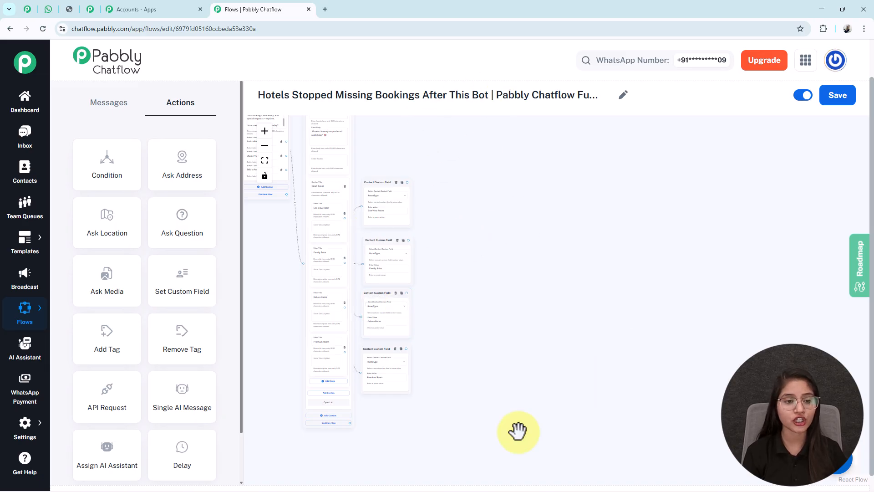
{"action": "left_click_drag", "start_coordinate": [194, 238], "coordinate": [268, 178]}
{"action": "left_click", "coordinate": [265, 161]}
{"action": "left_click_drag", "start_coordinate": [500, 186], "coordinate": [731, 311]}
{"action": "left_click_drag", "start_coordinate": [673, 253], "coordinate": [444, 211]}
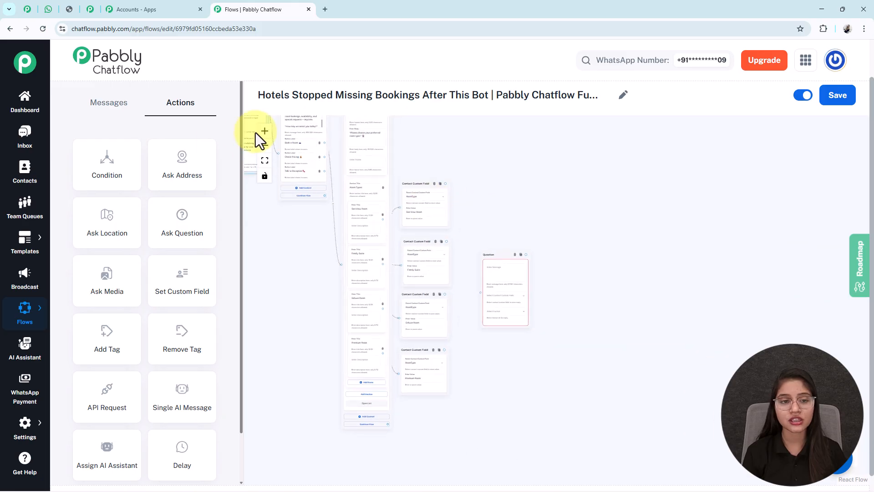
- Enter "*May I have your full name?* 👤" as the question message and store the reply in the FullName custom field
{"action": "left_click", "coordinate": [564, 260]}
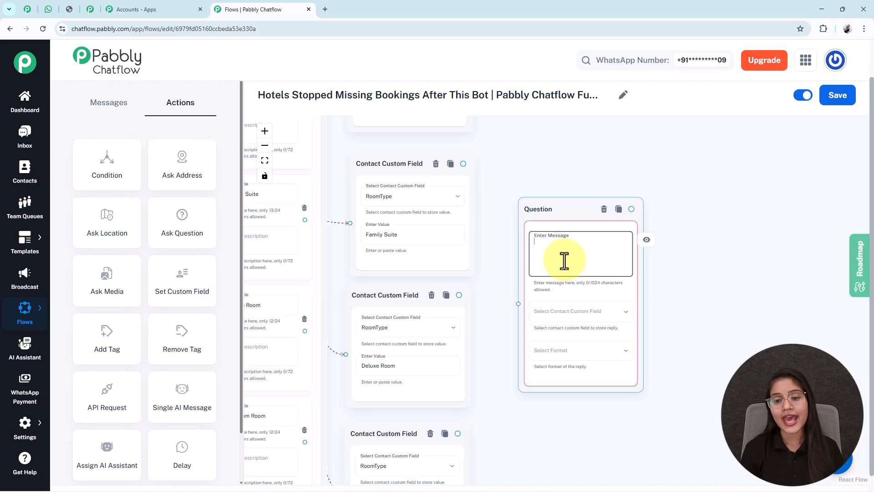
{"action": "type", "text": "*May I have your full name?* 👤"}
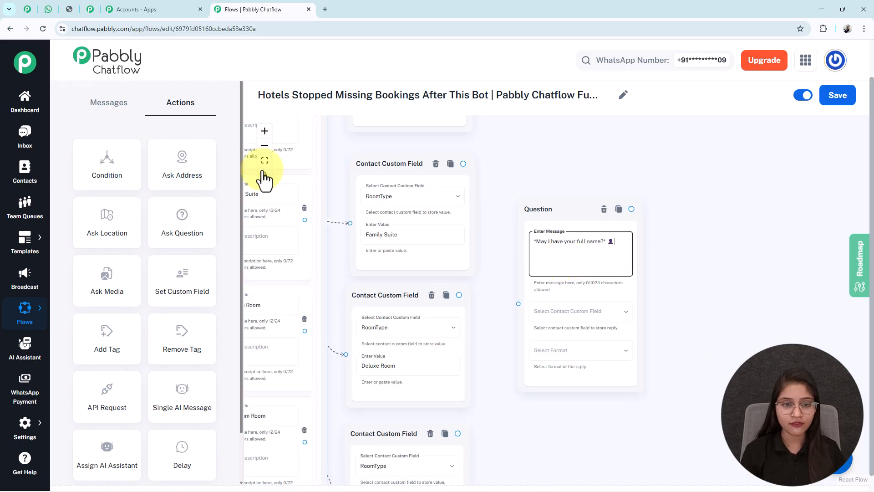
{"action": "left_click", "coordinate": [549, 313]}
{"action": "scroll", "coordinate": [551, 318], "scroll_direction": "down", "scroll_amount": 10}
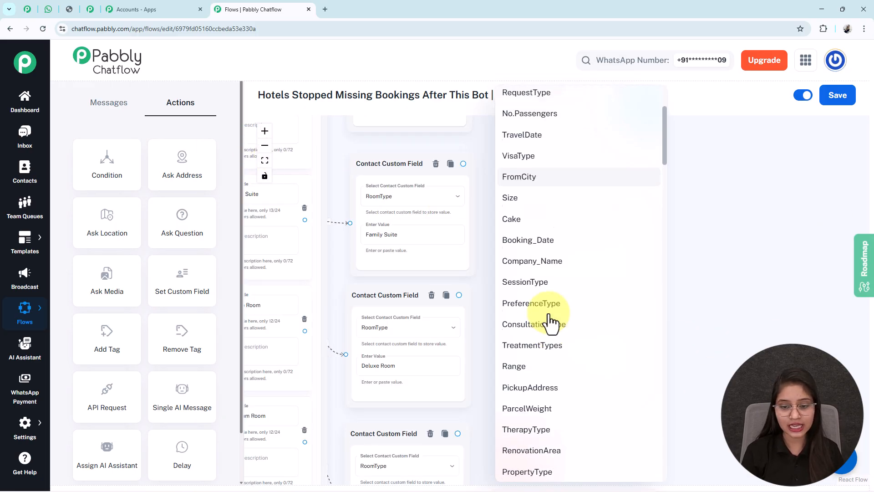
{"action": "scroll", "coordinate": [551, 321], "scroll_direction": "up", "scroll_amount": 9}
{"action": "scroll", "coordinate": [551, 322], "scroll_direction": "down", "scroll_amount": 10}
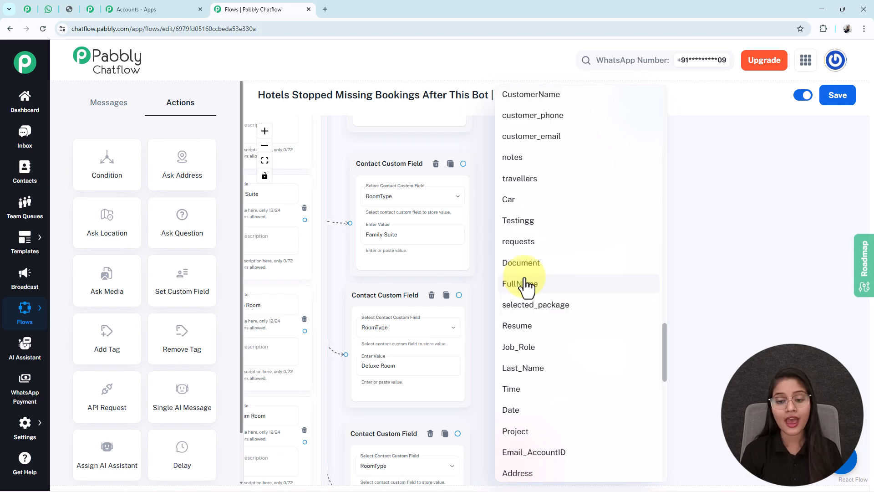
{"action": "left_click", "coordinate": [523, 283]}
- Set the full name question's reply format to Text
{"action": "left_click", "coordinate": [560, 357]}
{"action": "left_click", "coordinate": [519, 363]}
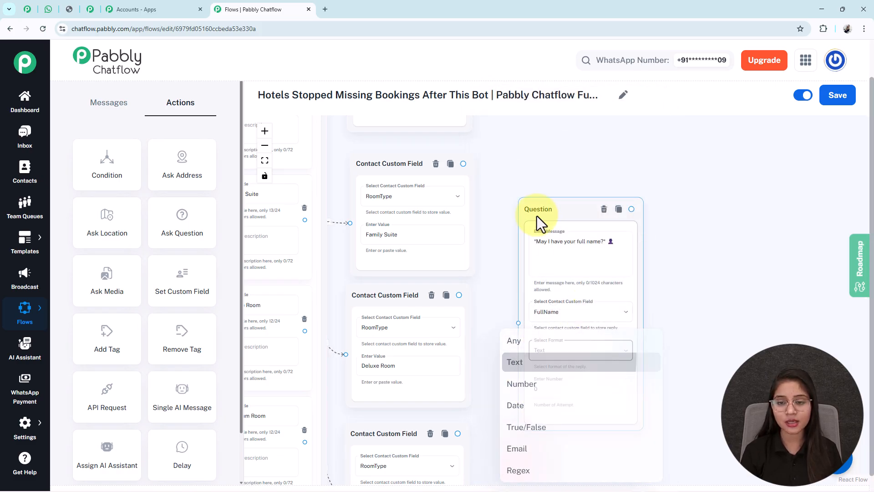
{"action": "left_click_drag", "start_coordinate": [552, 221], "coordinate": [547, 209]}
{"action": "left_click_drag", "start_coordinate": [644, 454], "coordinate": [626, 404]}
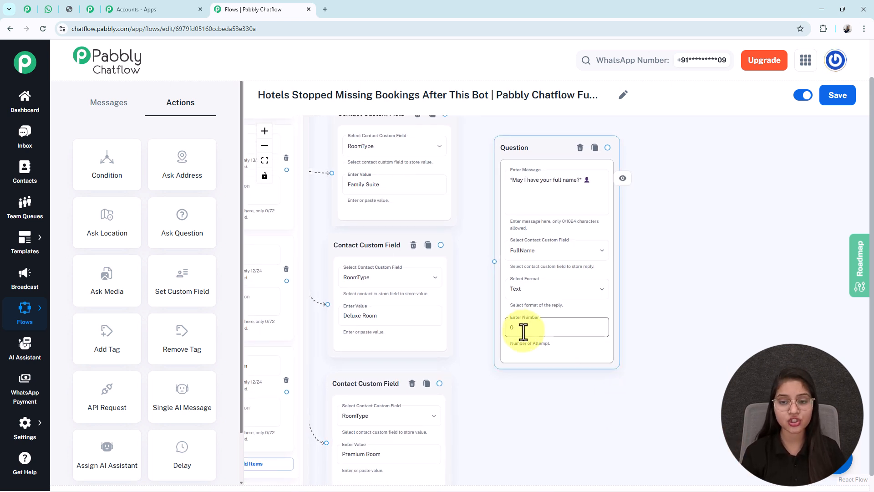
{"action": "left_click", "coordinate": [542, 187]}
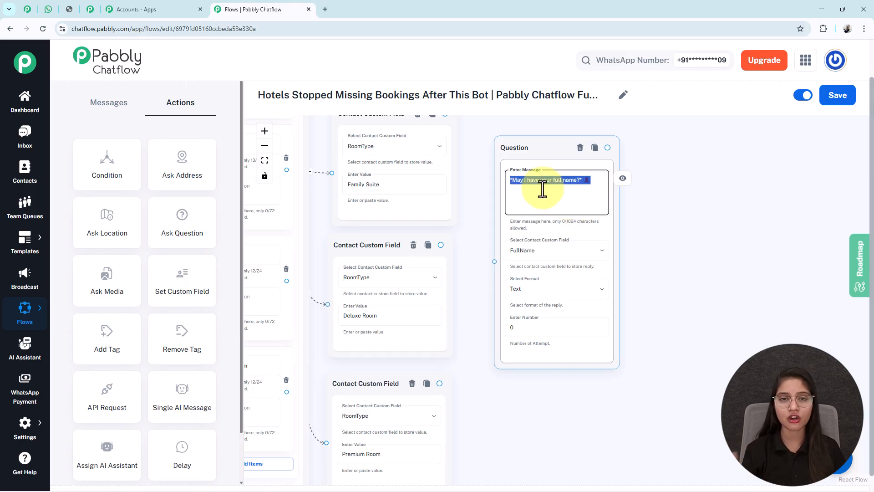
{"action": "left_click", "coordinate": [546, 296]}
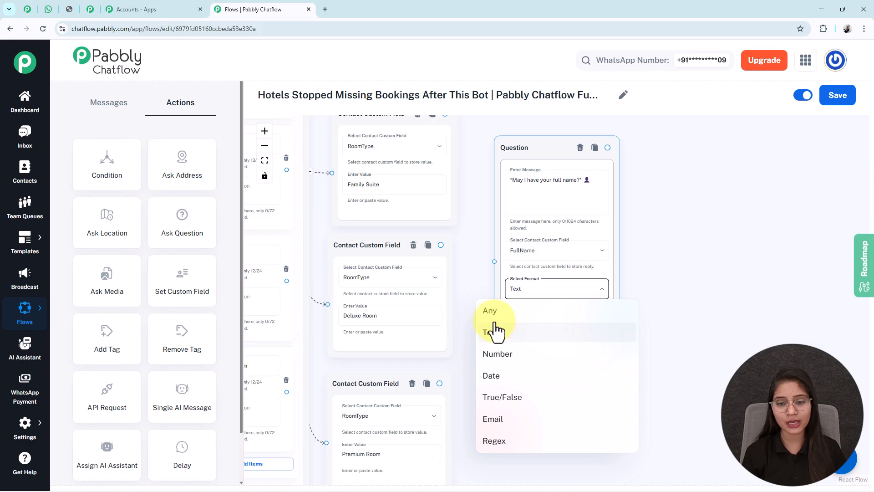
{"action": "left_click", "coordinate": [529, 333]}
- Try 1 as the question's number of attempts and reset it to 0
{"action": "left_click", "coordinate": [538, 327]}
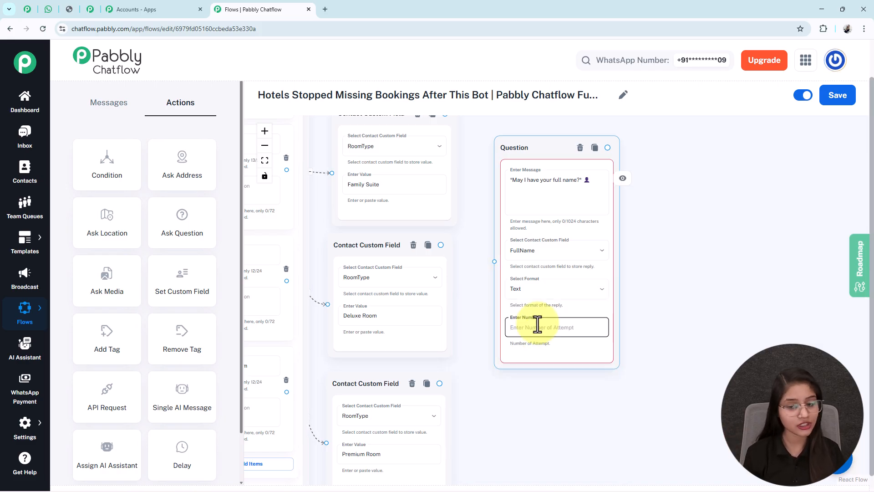
{"action": "type", "text": "1"}
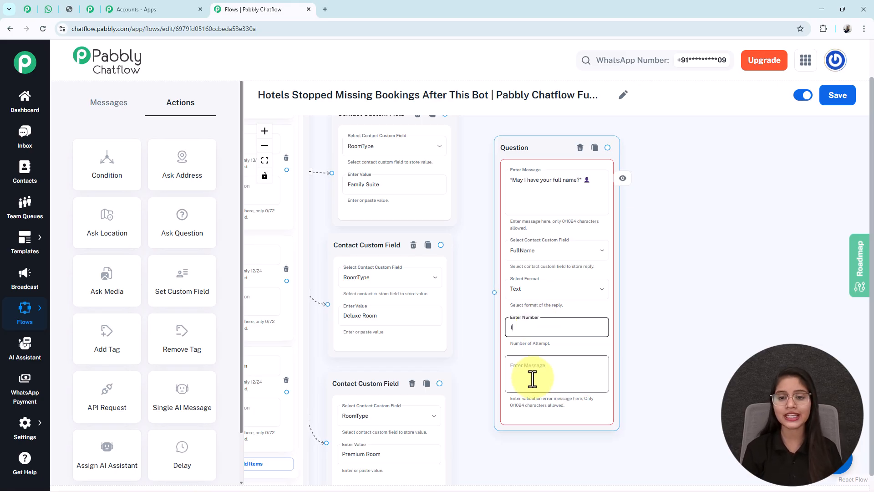
{"action": "key", "text": "BackSpace"}
{"action": "type", "text": "0"}
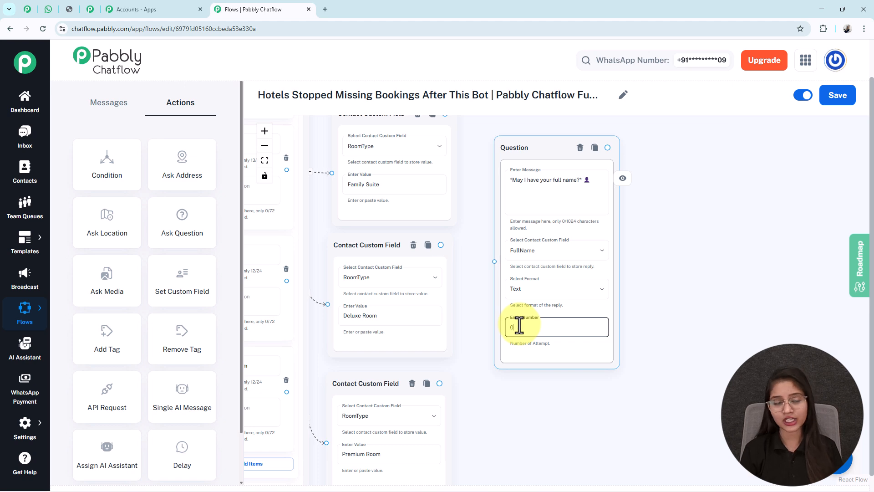
- Connect the Sea View Room, Family Suite, Deluxe Room and Premium Room Contact Custom Field blocks to the full name question
{"action": "left_click", "coordinate": [264, 160]}
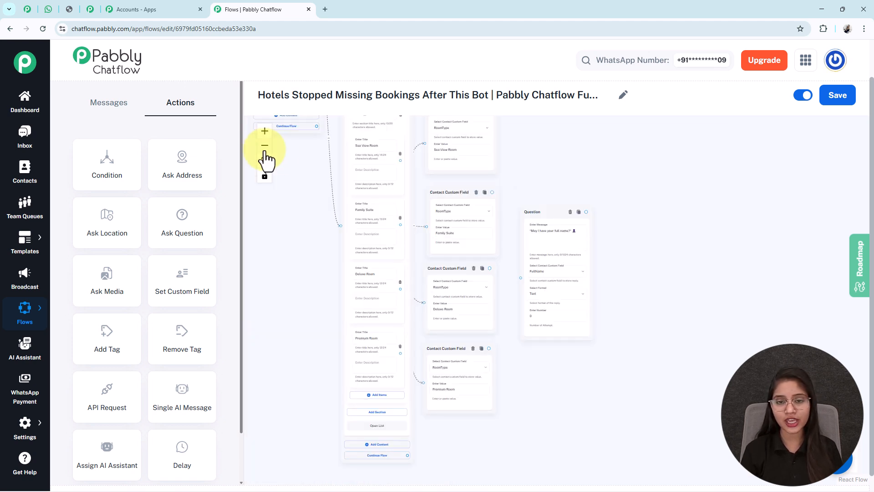
{"action": "left_click_drag", "start_coordinate": [589, 146], "coordinate": [570, 179]}
{"action": "left_click_drag", "start_coordinate": [473, 143], "coordinate": [501, 312]}
{"action": "left_click_drag", "start_coordinate": [472, 382], "coordinate": [502, 312]}
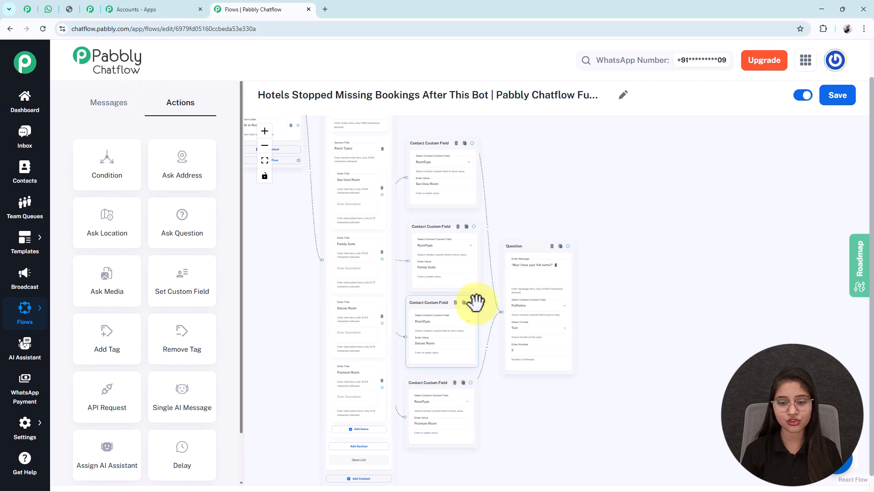
{"action": "left_click_drag", "start_coordinate": [474, 226], "coordinate": [504, 311]}
{"action": "left_click_drag", "start_coordinate": [664, 358], "coordinate": [577, 337]}
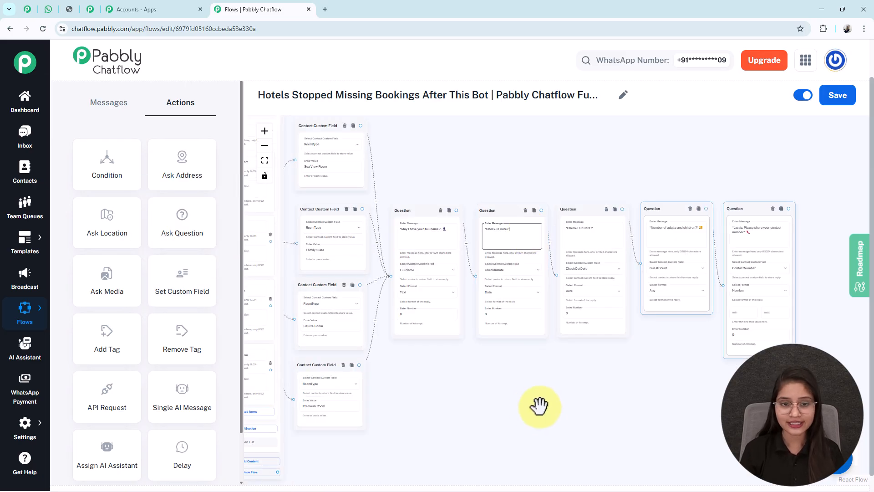
- Examine the messages, custom fields and reply formats of the check-in date, check-out date, guest count and contact number questions
{"action": "left_click_drag", "start_coordinate": [540, 405], "coordinate": [482, 384]}
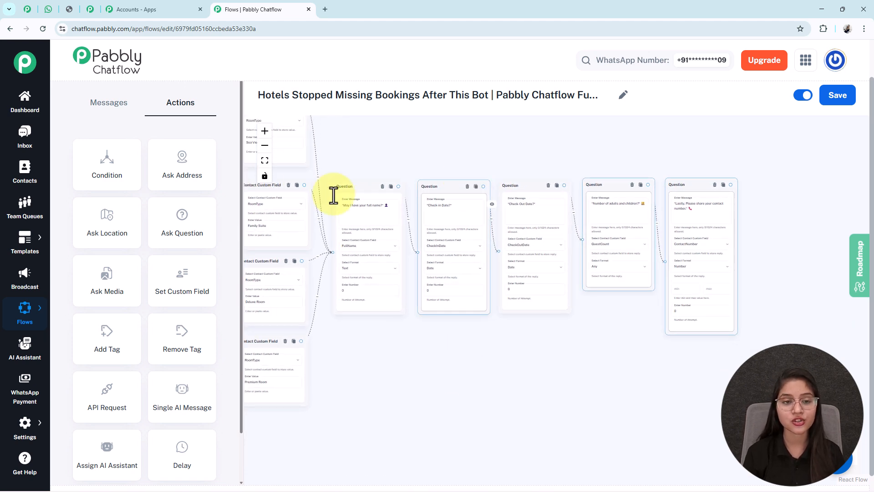
{"action": "left_click", "coordinate": [264, 131]}
{"action": "left_click", "coordinate": [264, 131]}
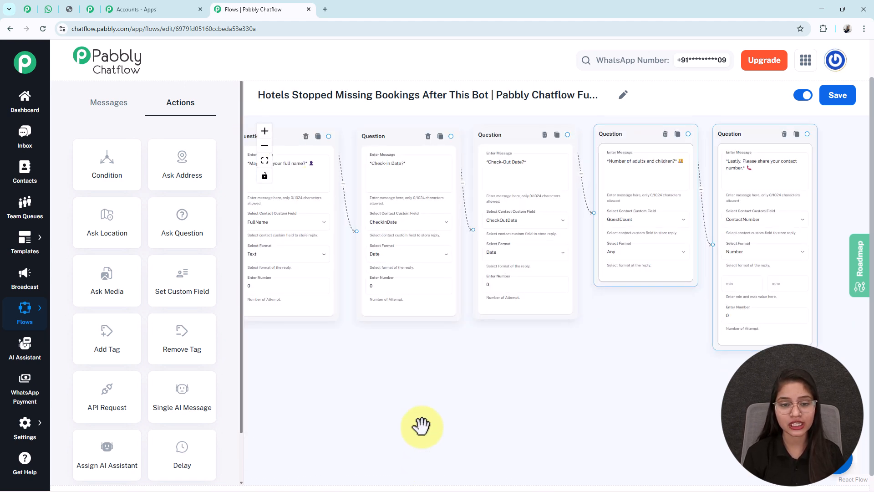
{"action": "left_click_drag", "start_coordinate": [419, 440], "coordinate": [423, 482]}
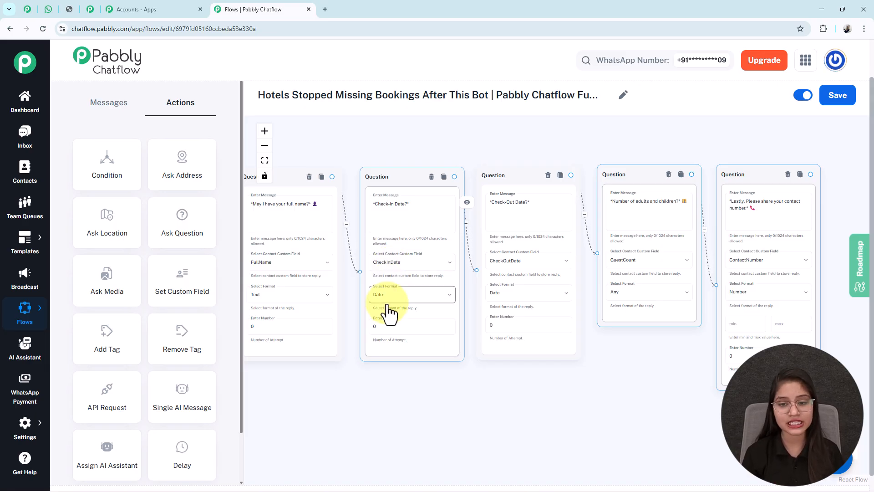
{"action": "left_click_drag", "start_coordinate": [560, 383], "coordinate": [443, 391]}
{"action": "left_click", "coordinate": [397, 212]}
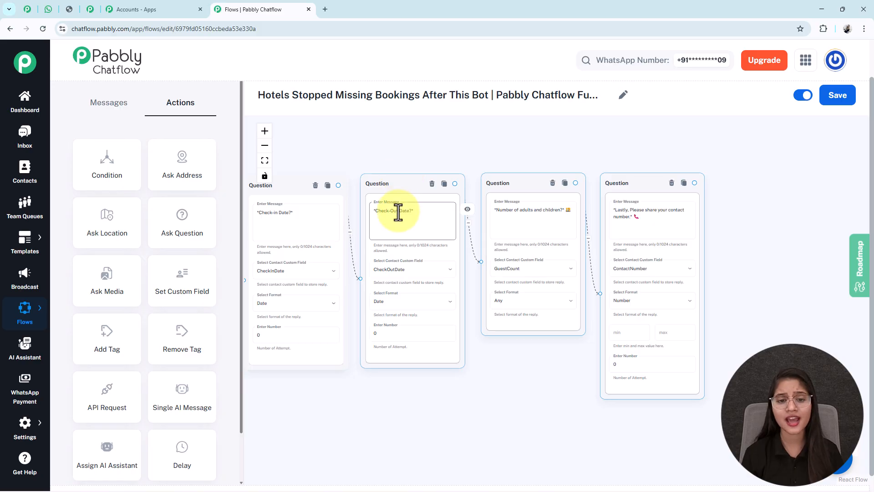
{"action": "key", "text": "ctrl+a"}
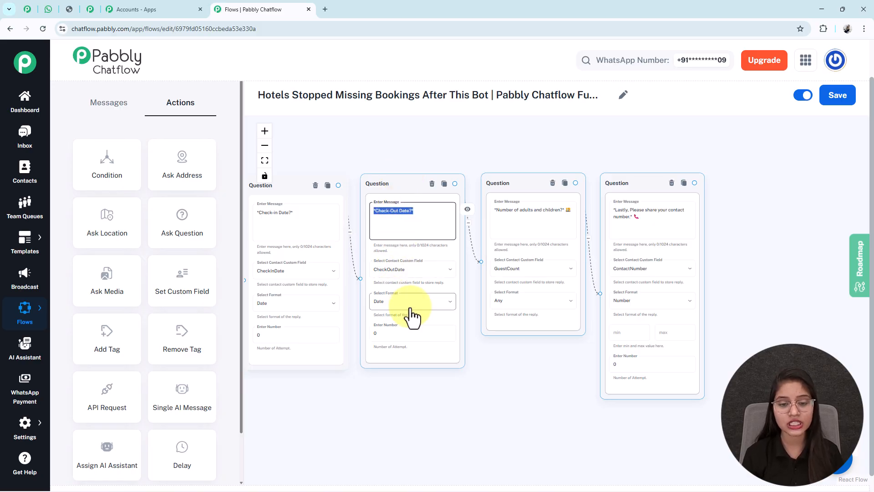
{"action": "left_click_drag", "start_coordinate": [479, 362], "coordinate": [406, 377]}
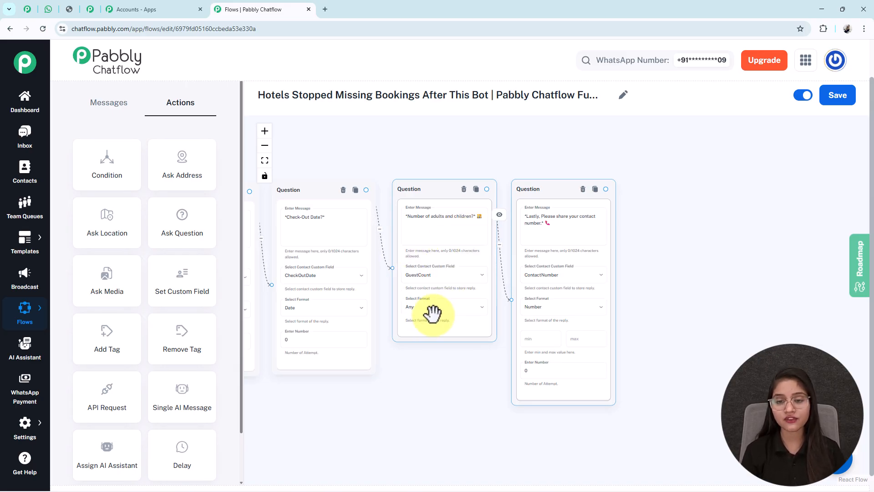
{"action": "left_click_drag", "start_coordinate": [673, 314], "coordinate": [580, 314]}
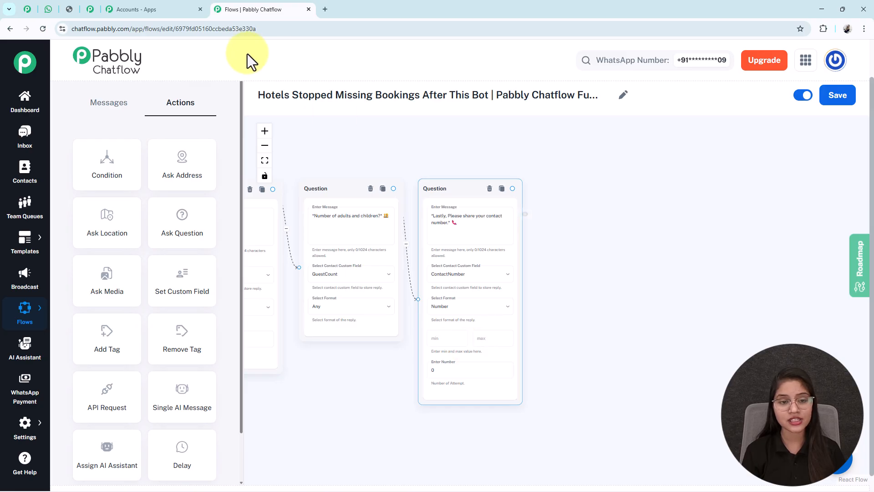
- Add a Text Button message block after the contact number question and connect the question to it
{"action": "left_click", "coordinate": [264, 160]}
{"action": "left_click_drag", "start_coordinate": [707, 377], "coordinate": [542, 346]}
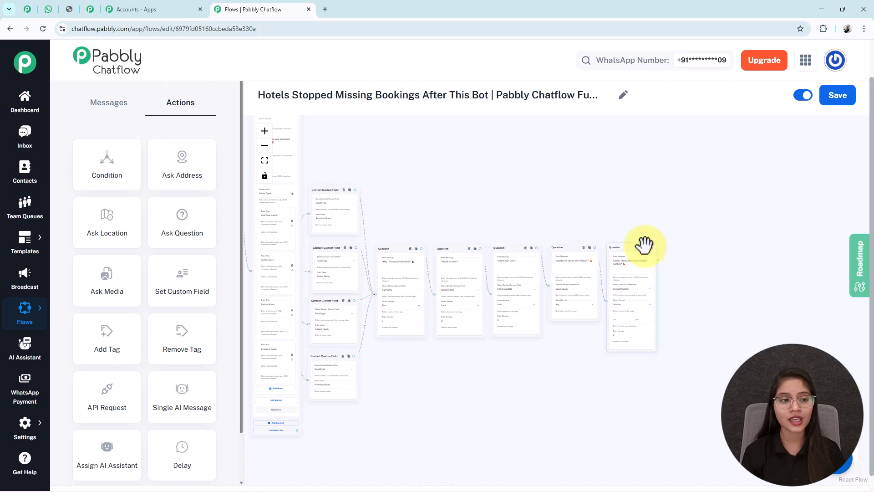
{"action": "left_click", "coordinate": [109, 105]}
{"action": "left_click_drag", "start_coordinate": [111, 163], "coordinate": [416, 158]}
{"action": "left_click_drag", "start_coordinate": [277, 148], "coordinate": [775, 306]}
{"action": "left_click_drag", "start_coordinate": [807, 199], "coordinate": [552, 152]}
- Fill the new Text Button block's message with the "*Thank you! Your booking request has been received*" confirmation and stay summary
{"action": "left_click", "coordinate": [260, 131]}
{"action": "left_click", "coordinate": [260, 130]}
{"action": "left_click", "coordinate": [260, 130]}
{"action": "left_click", "coordinate": [260, 131]}
{"action": "left_click", "coordinate": [554, 260]}
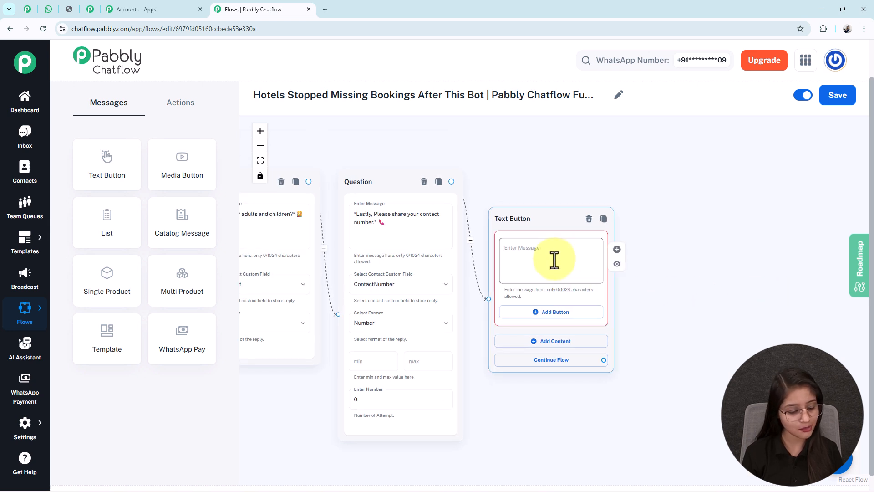
{"action": "key", "text": "ctrl+v"}
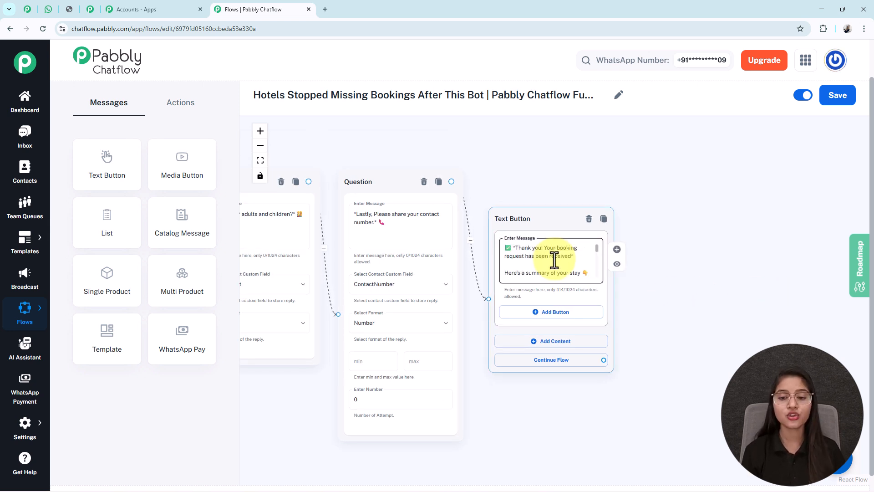
- Examine the custom field variables for name, room type, stay dates, guests and contact number in the booking confirmation message
{"action": "scroll", "coordinate": [554, 260], "scroll_direction": "down", "scroll_amount": 1}
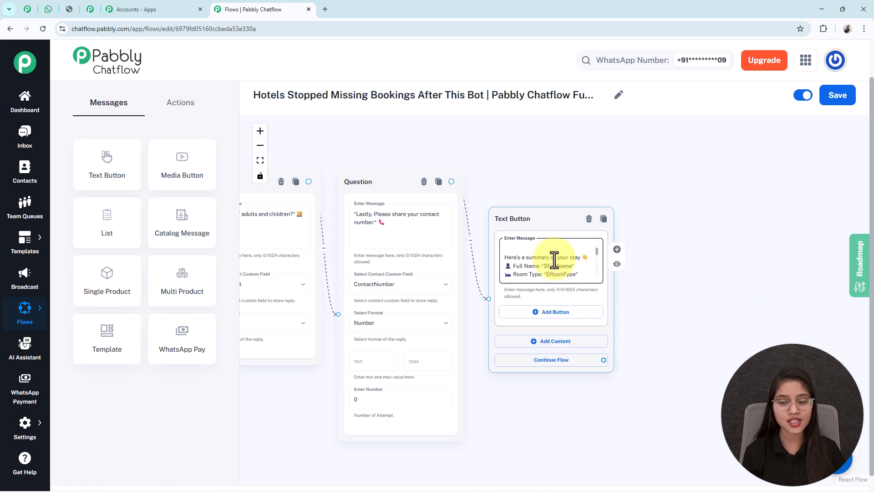
{"action": "scroll", "coordinate": [554, 257], "scroll_direction": "down", "scroll_amount": 1}
{"action": "scroll", "coordinate": [554, 260], "scroll_direction": "down", "scroll_amount": 1}
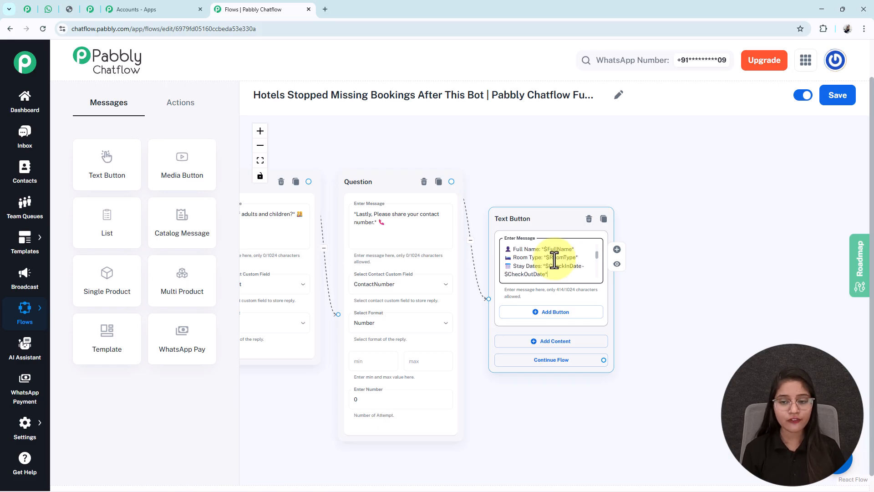
{"action": "scroll", "coordinate": [554, 260], "scroll_direction": "down", "scroll_amount": 1}
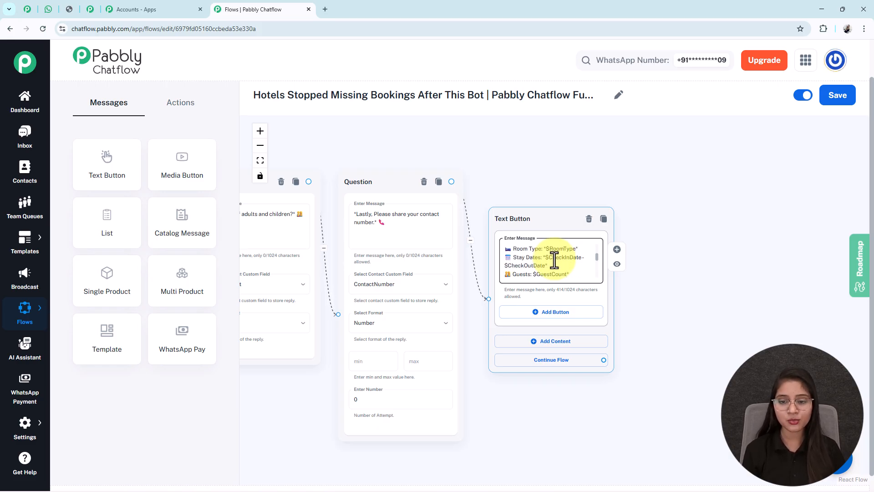
{"action": "scroll", "coordinate": [554, 260], "scroll_direction": "down", "scroll_amount": 3}
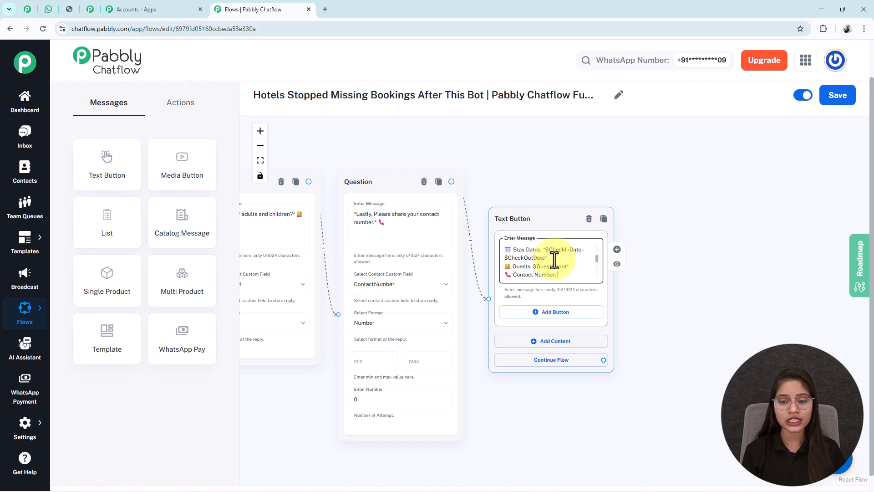
{"action": "scroll", "coordinate": [554, 260], "scroll_direction": "up", "scroll_amount": 4}
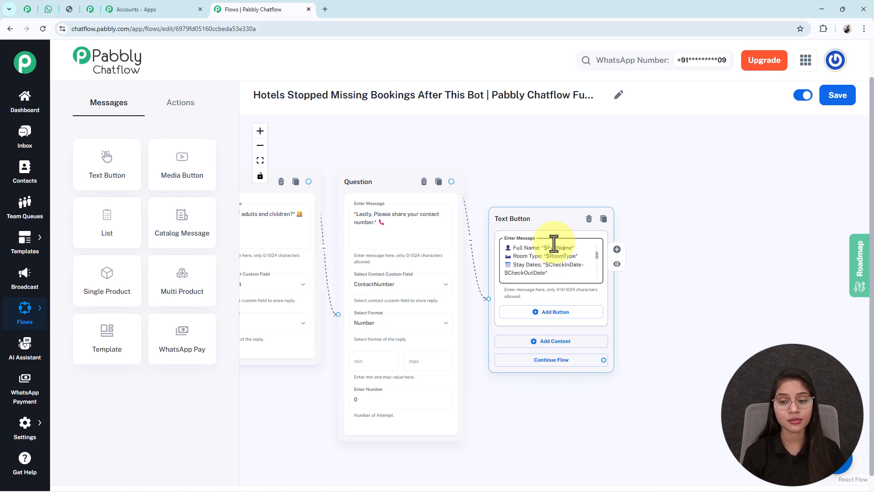
{"action": "double_click", "coordinate": [560, 256]}
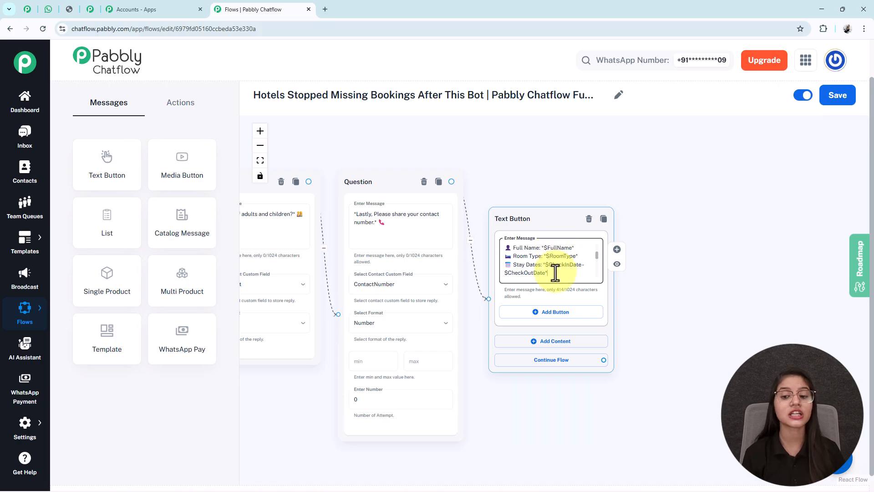
{"action": "double_click", "coordinate": [558, 264]}
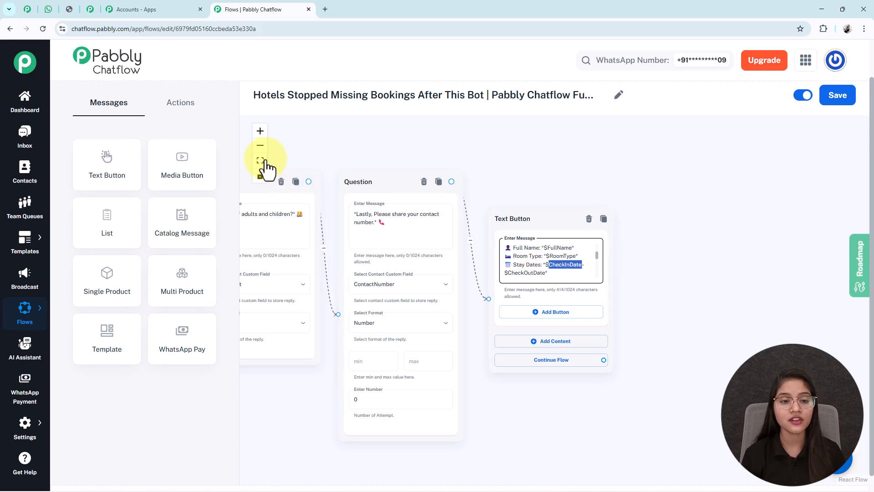
- Compare the questions' custom fields with the message variables, check the filled-in booking summary in WhatsApp, and return to the Pabbly Chatflow editor
{"action": "left_click", "coordinate": [260, 145]}
{"action": "left_click_drag", "start_coordinate": [337, 381], "coordinate": [871, 396]}
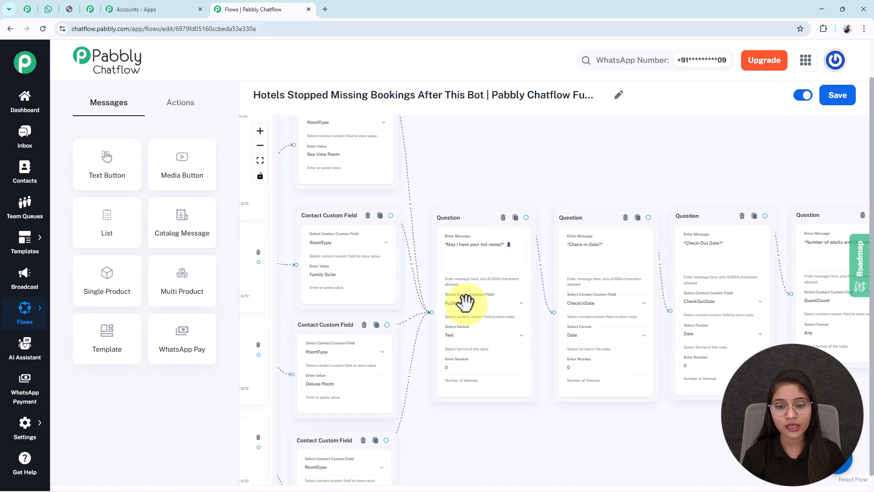
{"action": "left_click_drag", "start_coordinate": [505, 450], "coordinate": [451, 427]}
{"action": "left_click", "coordinate": [410, 282]}
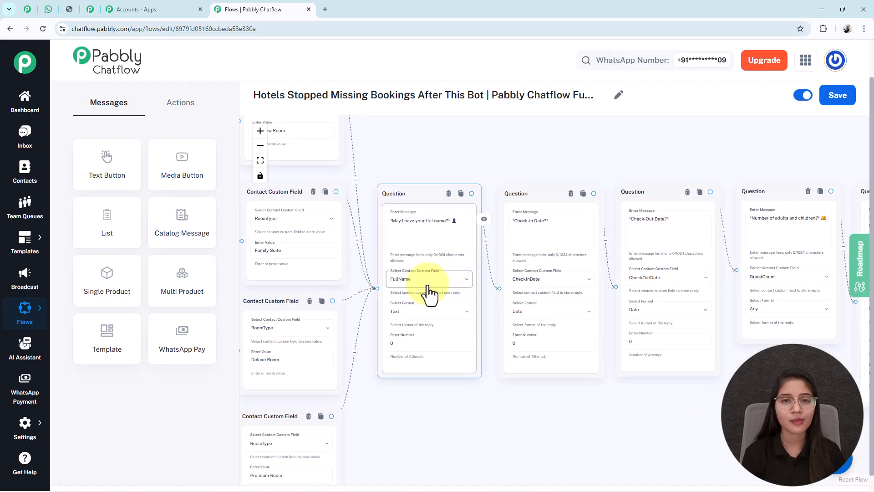
{"action": "left_click_drag", "start_coordinate": [800, 133], "coordinate": [244, 122]}
{"action": "double_click", "coordinate": [528, 224]}
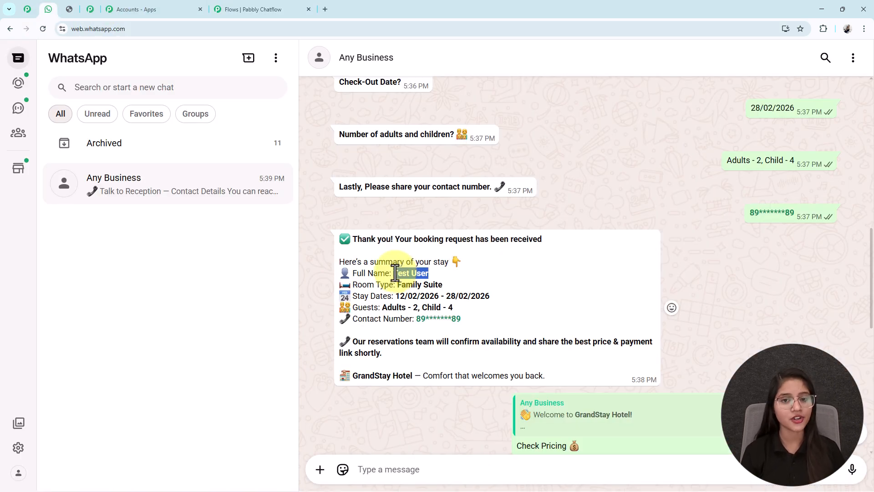
{"action": "left_click", "coordinate": [395, 273]}
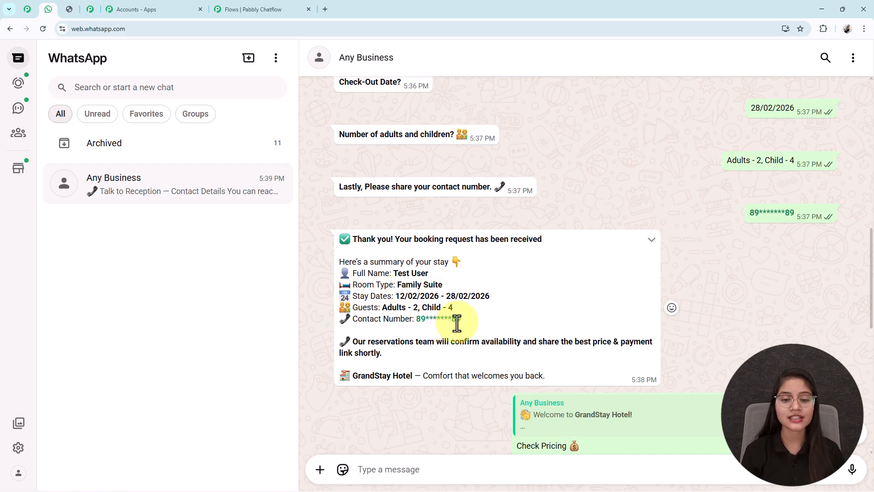
{"action": "left_click", "coordinate": [266, 9]}
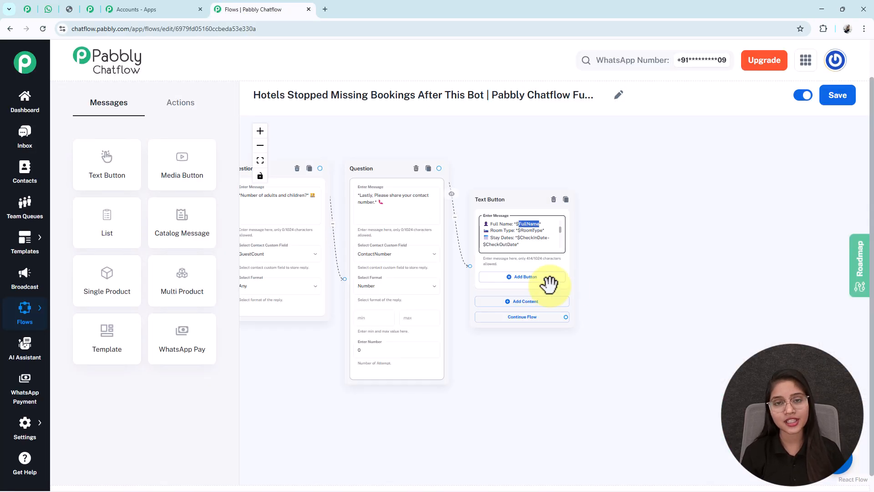
- Connect the Check Pricing button to a new Text Button block and fill its message with the room prices, including the Family Suite from ₹11,999 / night
{"action": "left_click_drag", "start_coordinate": [576, 372], "coordinate": [709, 372]}
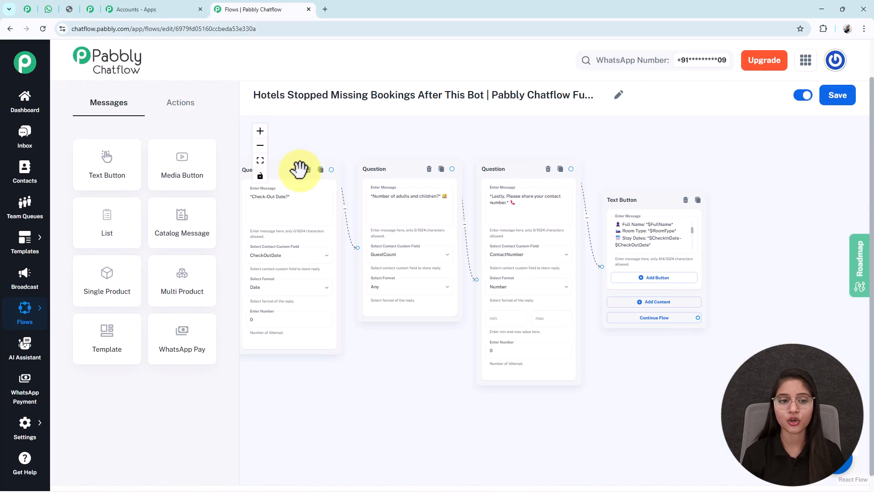
{"action": "left_click", "coordinate": [260, 160]}
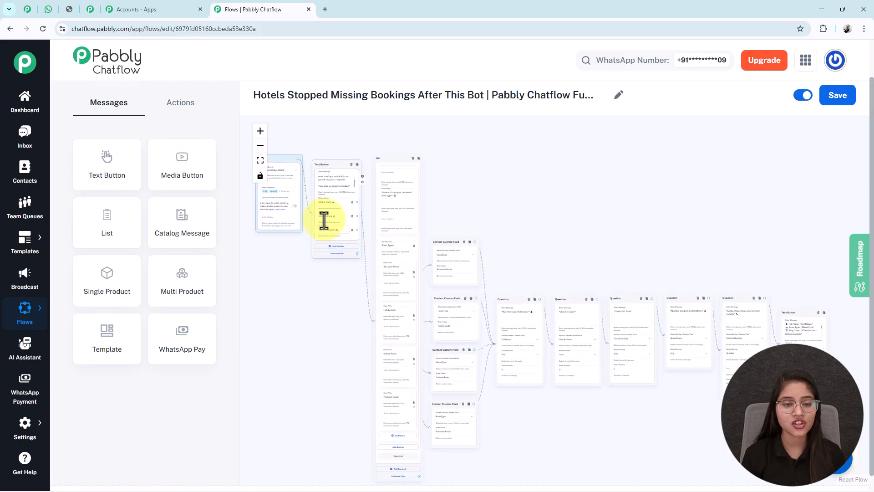
{"action": "left_click", "coordinate": [260, 131]}
{"action": "left_click", "coordinate": [260, 131]}
{"action": "left_click", "coordinate": [260, 131]}
{"action": "left_click_drag", "start_coordinate": [335, 296], "coordinate": [537, 339]}
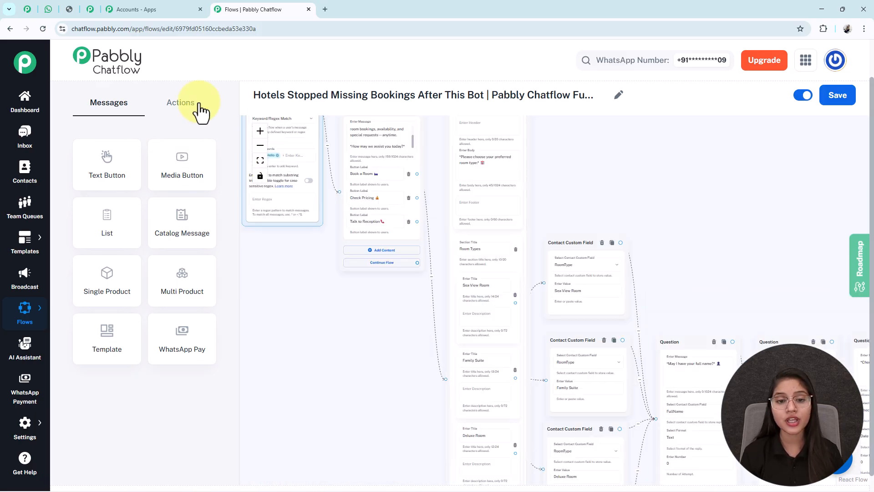
{"action": "left_click_drag", "start_coordinate": [349, 320], "coordinate": [350, 347]}
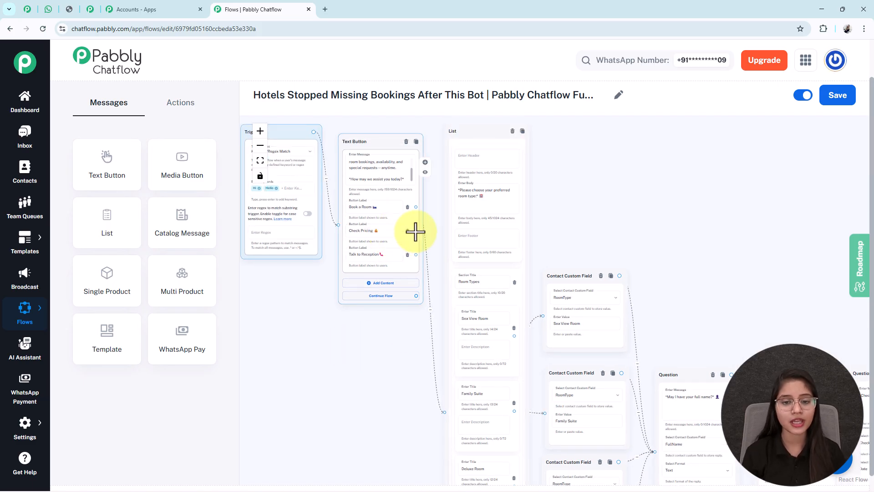
{"action": "left_click_drag", "start_coordinate": [416, 231], "coordinate": [681, 244]}
{"action": "left_click", "coordinate": [681, 186]}
{"action": "left_click", "coordinate": [680, 265]}
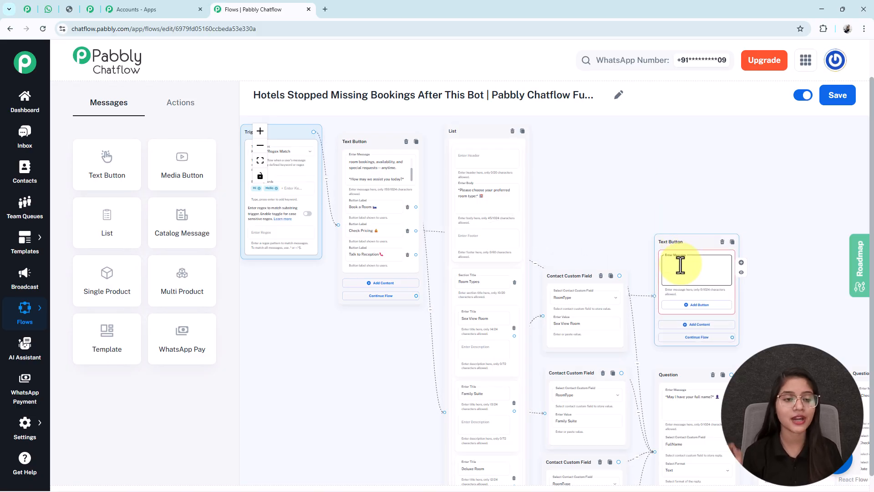
{"action": "key", "text": "ctrl+v"}
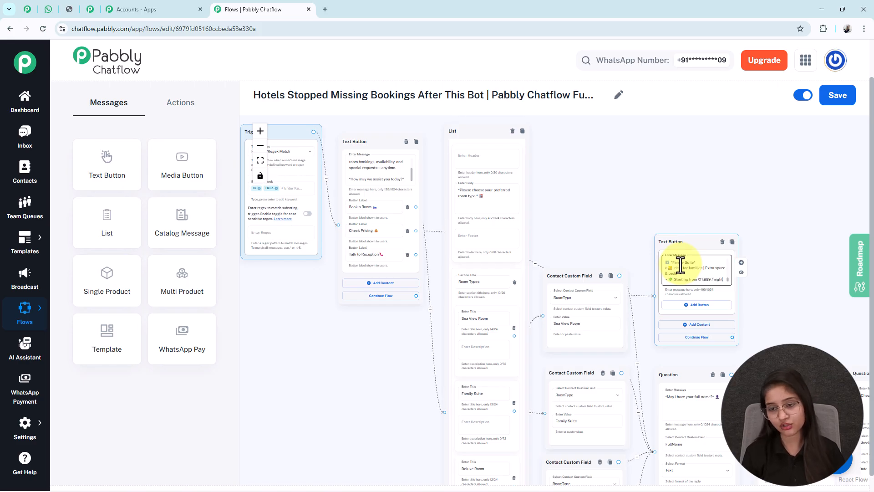
- Connect the Talk to Reception button to a new Text Button block and fill its message with the reception's contact details and hours
{"action": "left_click_drag", "start_coordinate": [327, 341], "coordinate": [340, 362]}
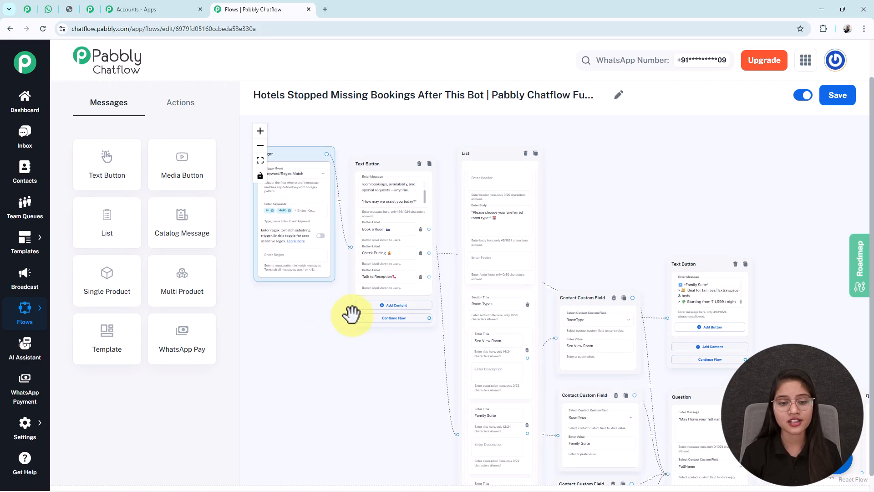
{"action": "left_click_drag", "start_coordinate": [429, 277], "coordinate": [591, 156]}
{"action": "left_click", "coordinate": [631, 191]}
{"action": "left_click", "coordinate": [589, 182]}
{"action": "key", "text": "ctrl+v"}
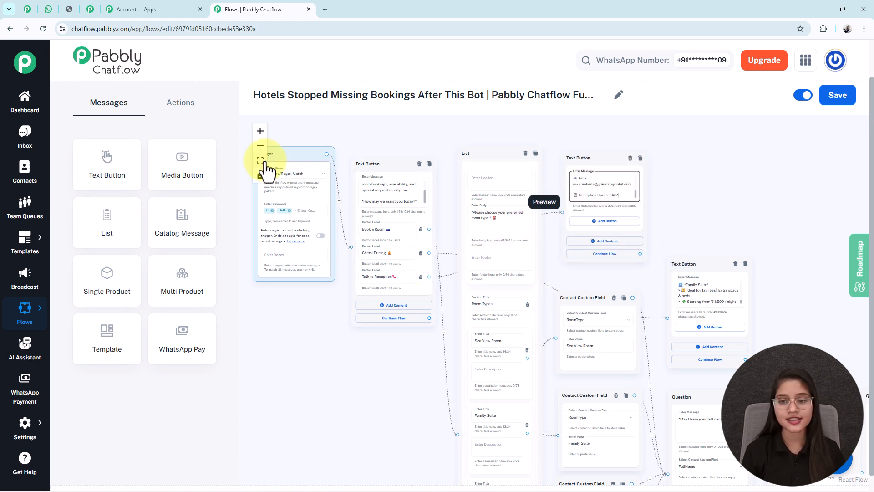
- Save the completed hotel booking flow
{"action": "left_click", "coordinate": [260, 160]}
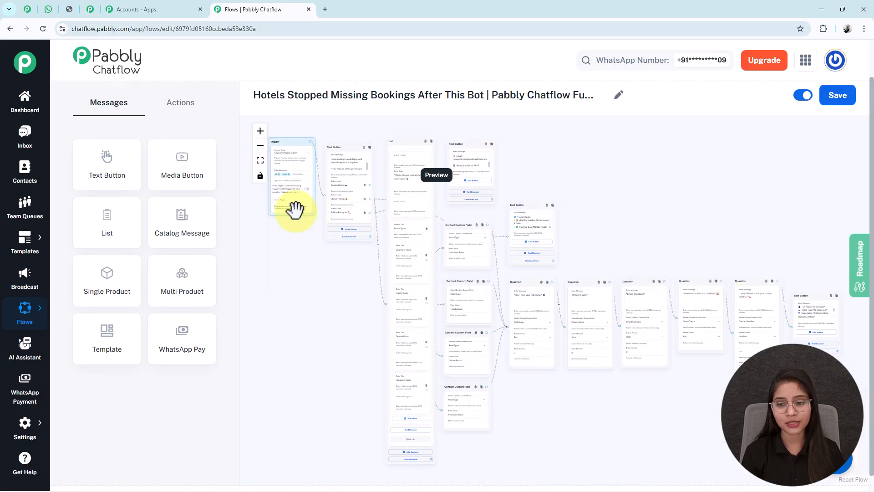
{"action": "left_click", "coordinate": [835, 97]}
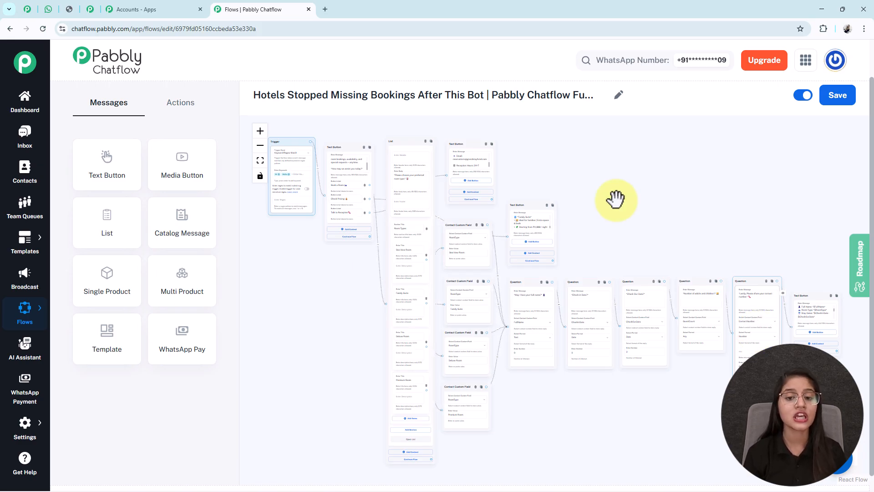
- Switch to WhatsApp Web and review the bot's welcome message and the room type choices offered in the Any Business chat
{"action": "left_click", "coordinate": [48, 10]}
{"action": "scroll", "coordinate": [486, 315], "scroll_direction": "up", "scroll_amount": 10}
{"action": "scroll", "coordinate": [486, 315], "scroll_direction": "up", "scroll_amount": 2}
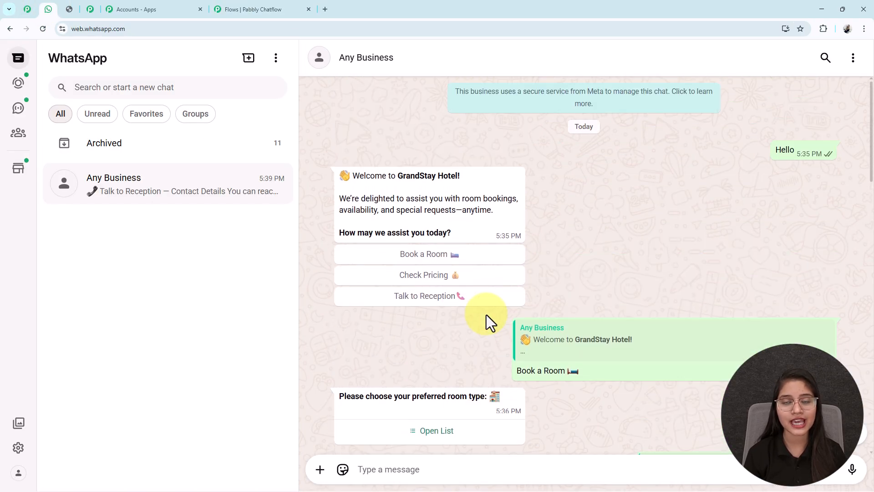
{"action": "scroll", "coordinate": [486, 315], "scroll_direction": "down", "scroll_amount": 5}
{"action": "scroll", "coordinate": [486, 315], "scroll_direction": "up", "scroll_amount": 5}
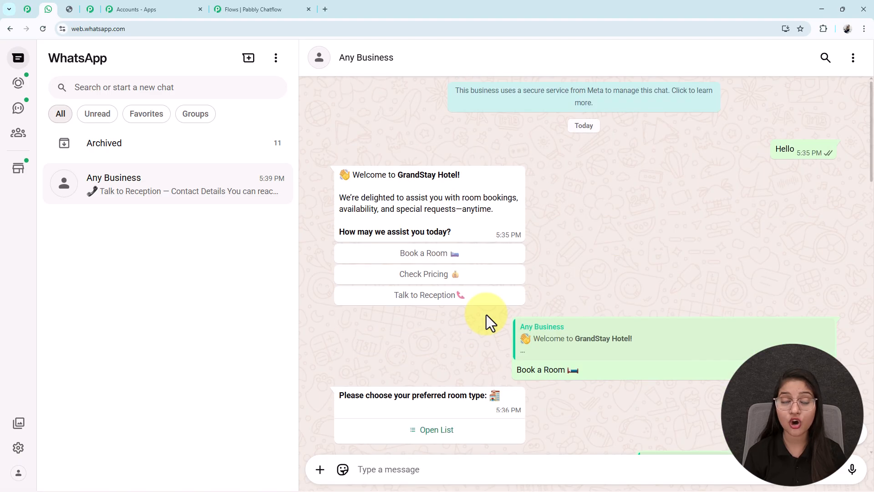
{"action": "scroll", "coordinate": [486, 315], "scroll_direction": "down", "scroll_amount": 6}
{"action": "left_click", "coordinate": [432, 157]}
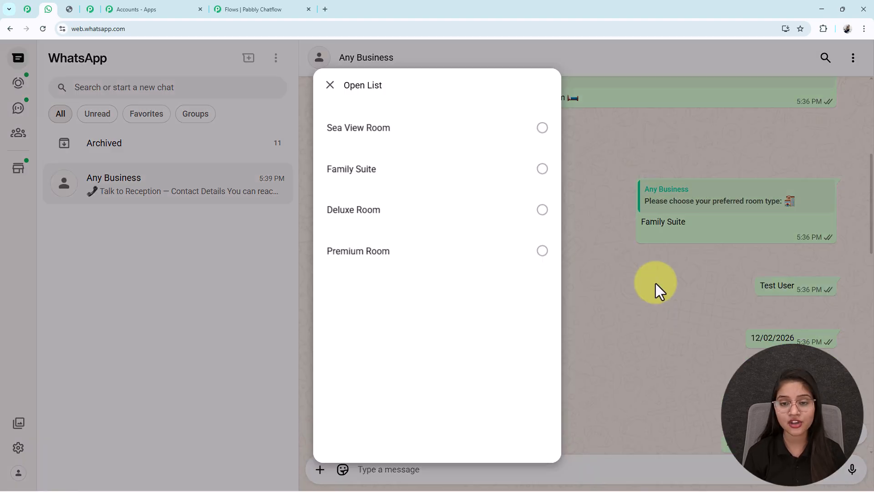
{"action": "left_click", "coordinate": [656, 283]}
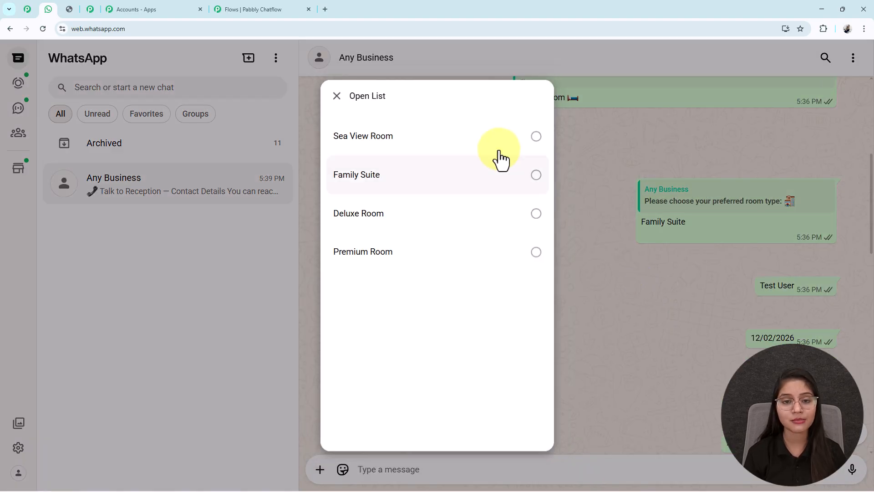
{"action": "left_click", "coordinate": [469, 162]}
{"action": "left_click", "coordinate": [636, 179]}
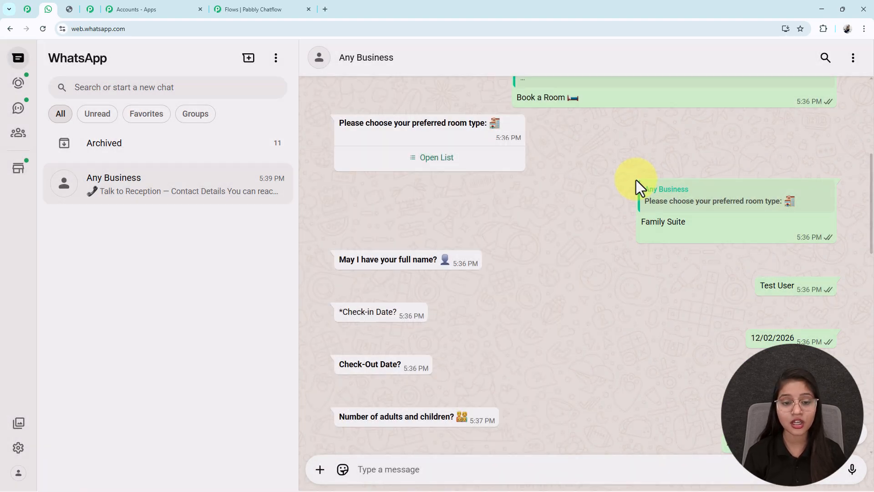
- Review the booking questions and answers, the stay summary and the start of the room pricing reply in the chat
{"action": "scroll", "coordinate": [393, 287], "scroll_direction": "down", "scroll_amount": 3}
{"action": "scroll", "coordinate": [408, 219], "scroll_direction": "down", "scroll_amount": 7}
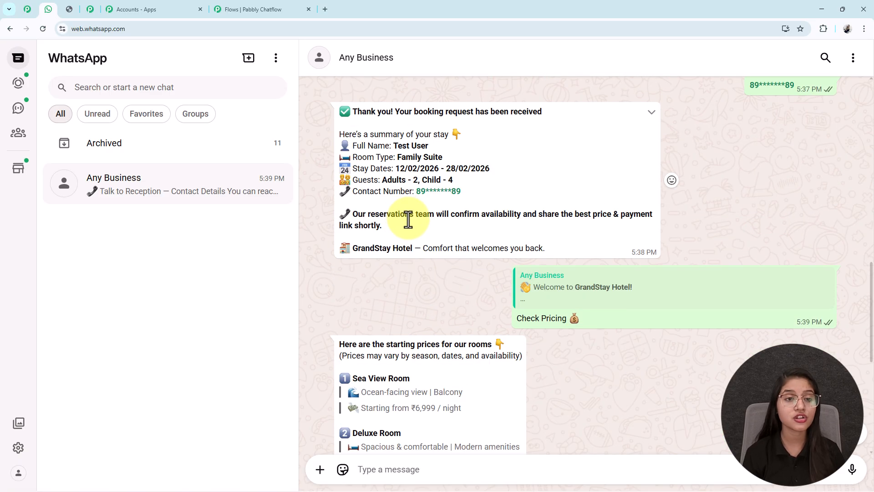
{"action": "left_click_drag", "start_coordinate": [397, 182], "coordinate": [359, 122]}
{"action": "left_click", "coordinate": [379, 220]}
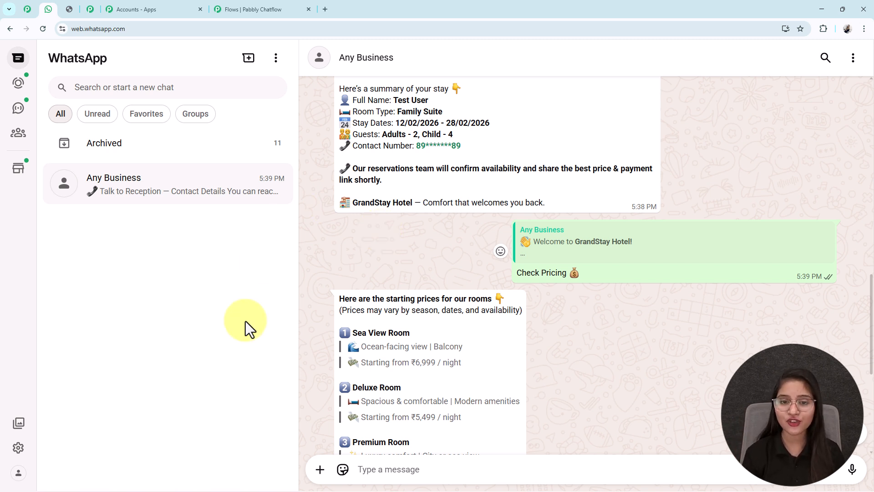
{"action": "scroll", "coordinate": [468, 280], "scroll_direction": "up", "scroll_amount": 5}
{"action": "scroll", "coordinate": [474, 247], "scroll_direction": "down", "scroll_amount": 10}
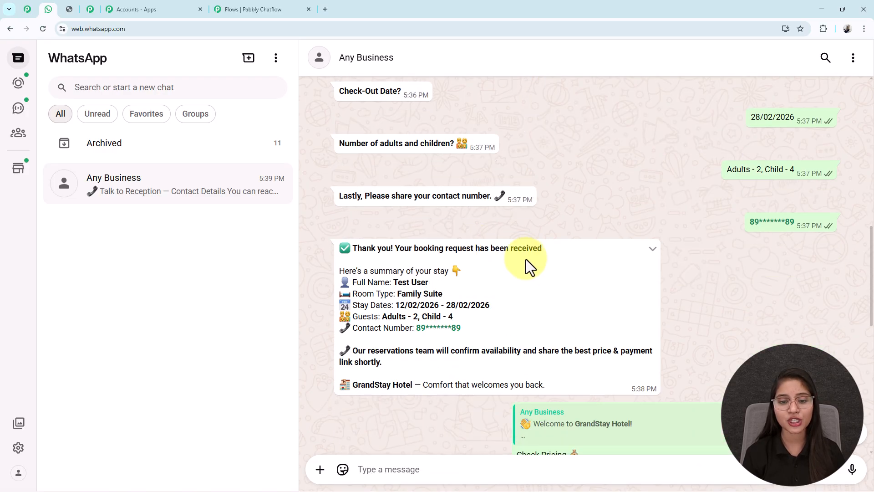
{"action": "scroll", "coordinate": [464, 250], "scroll_direction": "up", "scroll_amount": 15}
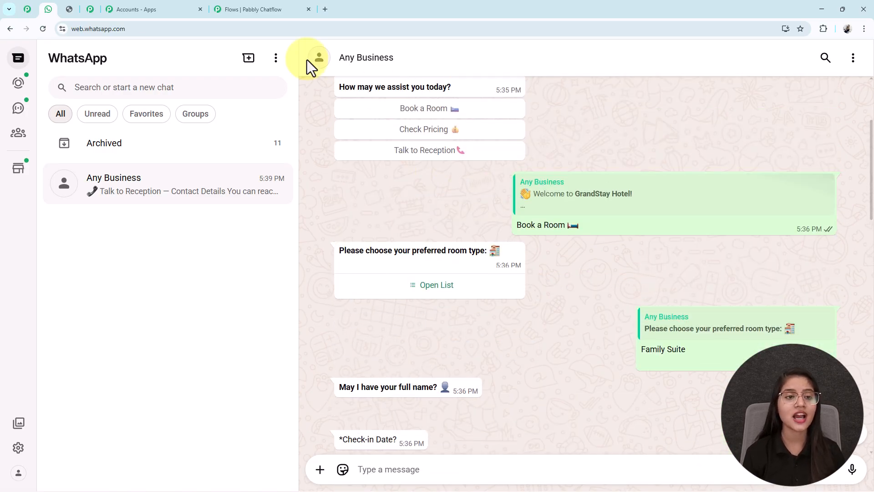
- Return briefly to the Pabbly Chatflow editor and bring up the Pabbly subscription discount coupon image
{"action": "left_click", "coordinate": [290, 8]}
{"action": "left_click", "coordinate": [68, 6]}
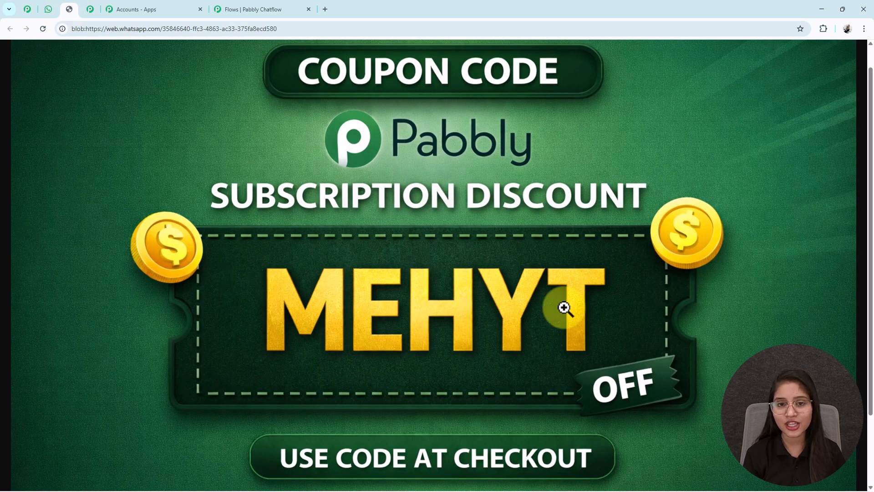